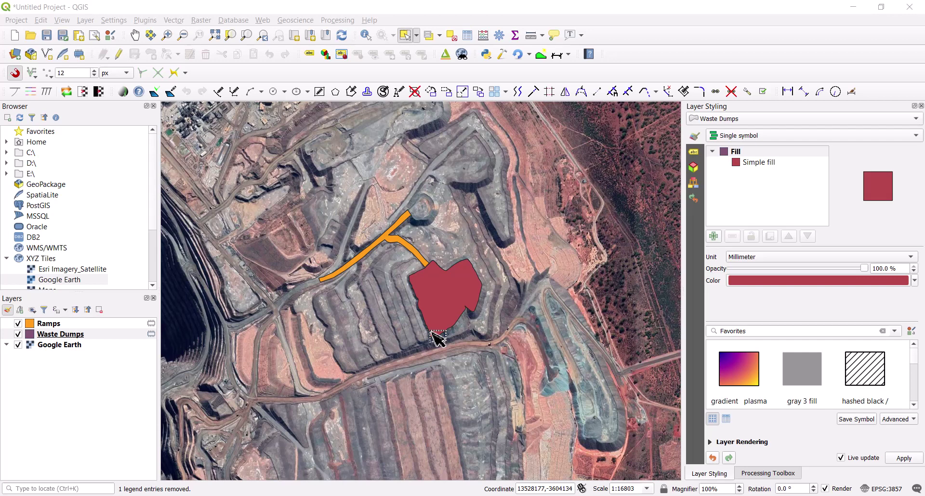
# Toggle the Waste Dumps and Ramps layers off and back on to inspect what each one covers.
pyautogui.press('Right')
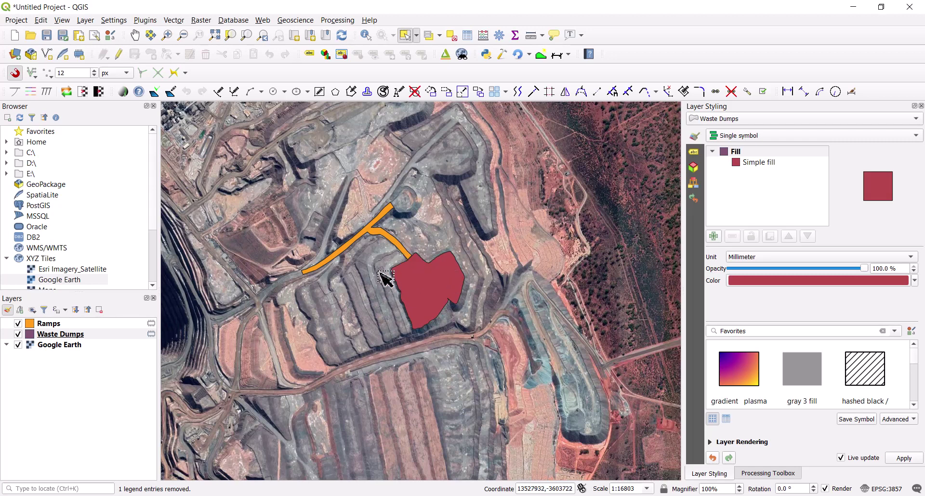
pyautogui.click(19, 335)
pyautogui.click(19, 336)
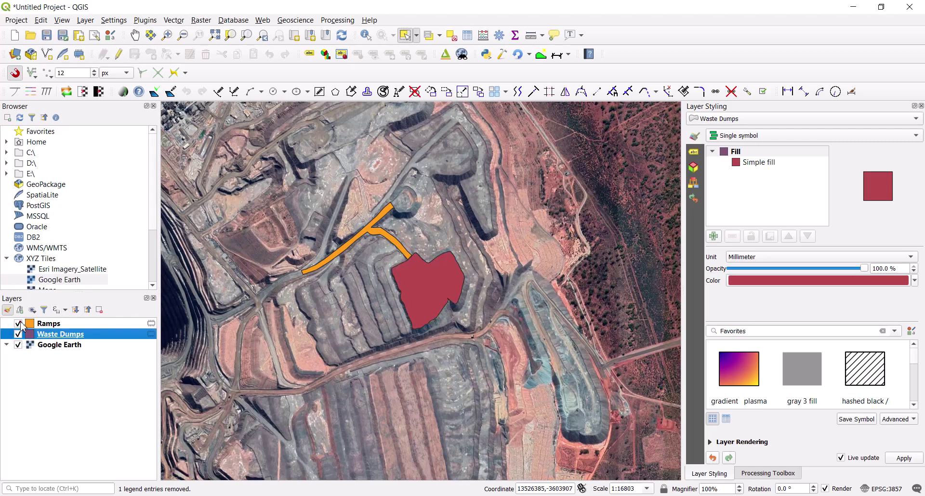
pyautogui.click(18, 323)
pyautogui.click(18, 323)
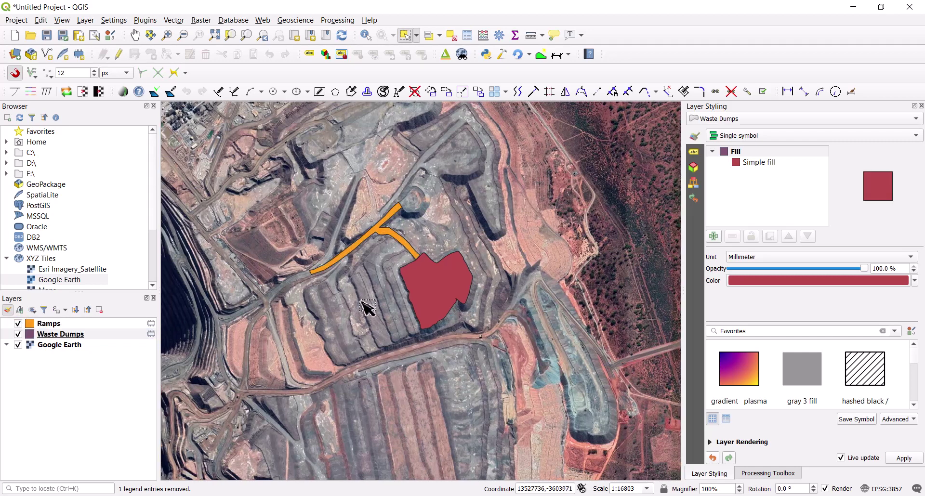
# Measure the western edge of the waste dump polygon from its southern tip to its northwest corner.
pyautogui.moveTo(368, 305); pyautogui.dragTo(413, 303)
pyautogui.scroll(1, 405, 263)
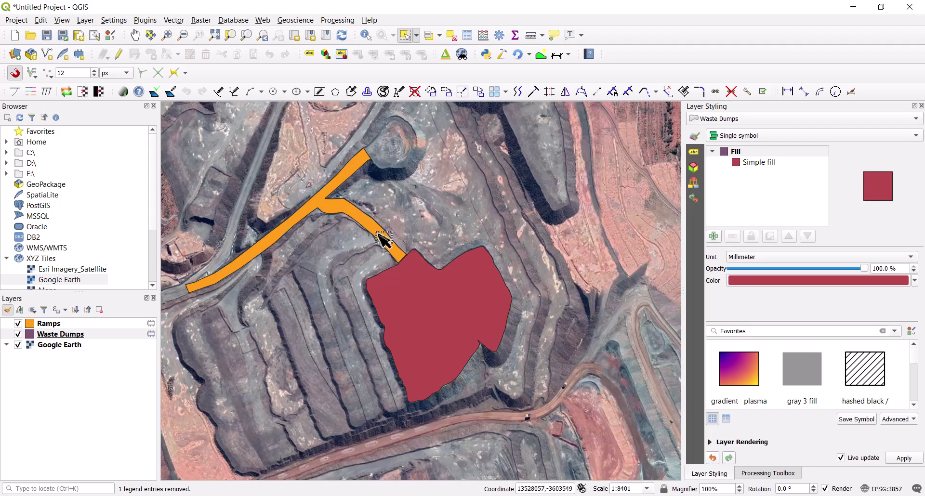
pyautogui.moveTo(408, 248); pyautogui.dragTo(409, 230)
pyautogui.click(531, 39)
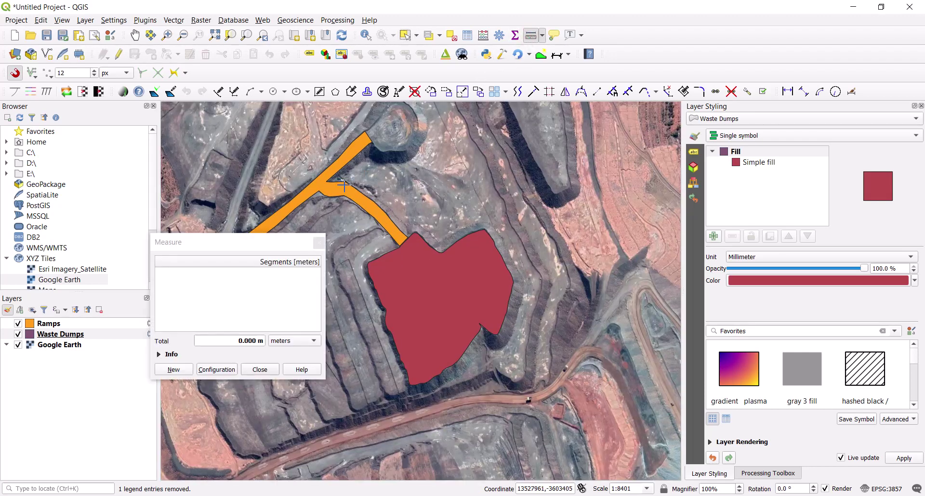
pyautogui.moveTo(259, 249); pyautogui.dragTo(223, 227)
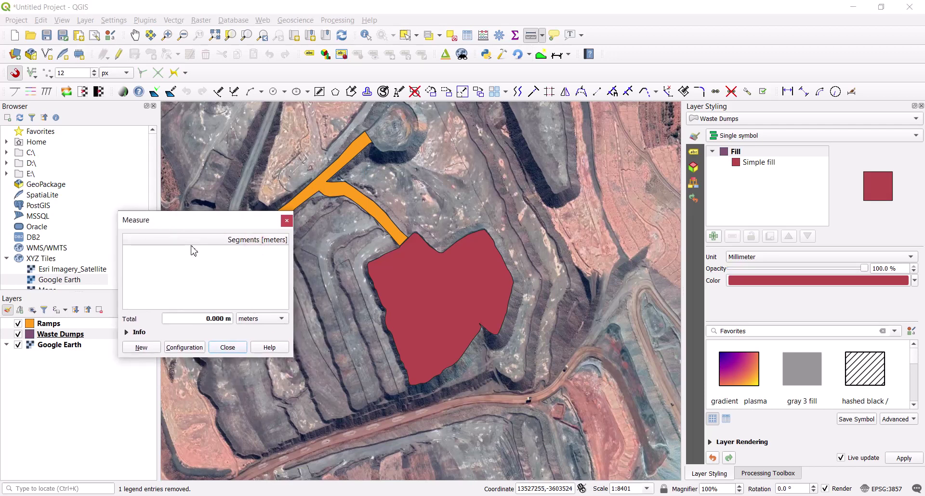
pyautogui.click(413, 387)
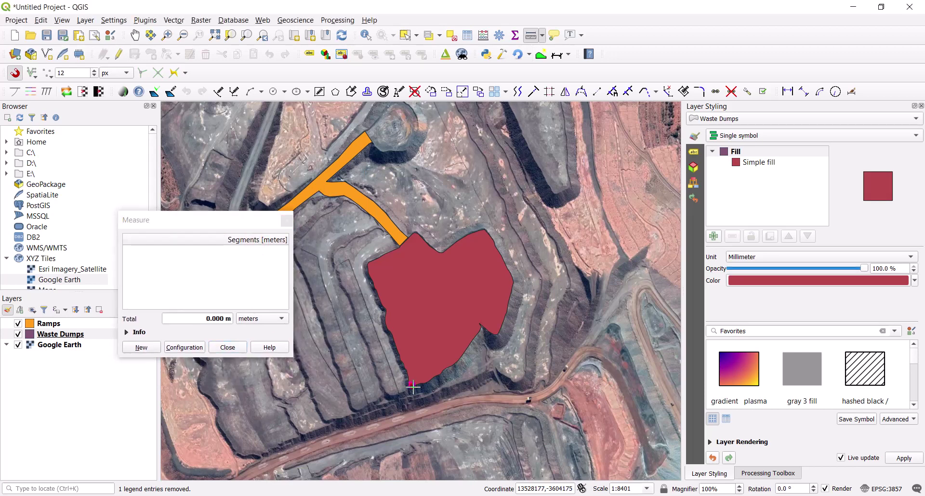
pyautogui.click(369, 268)
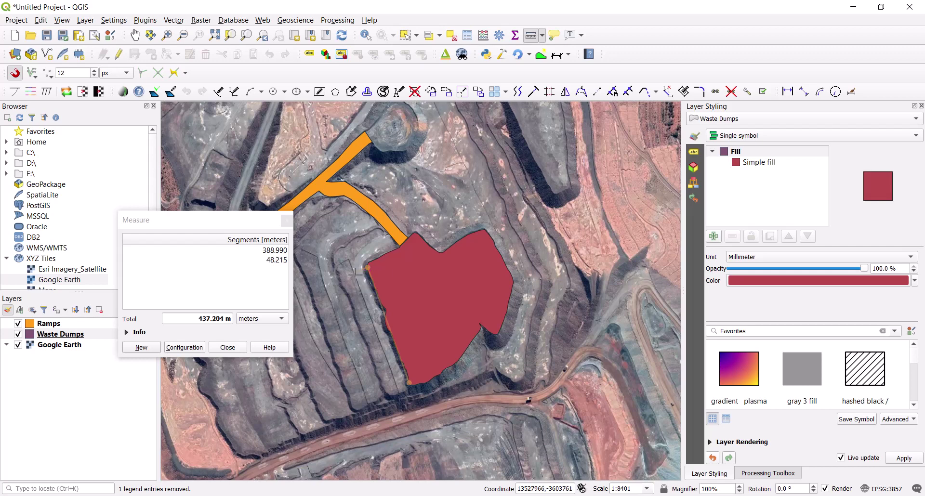
pyautogui.click(233, 351)
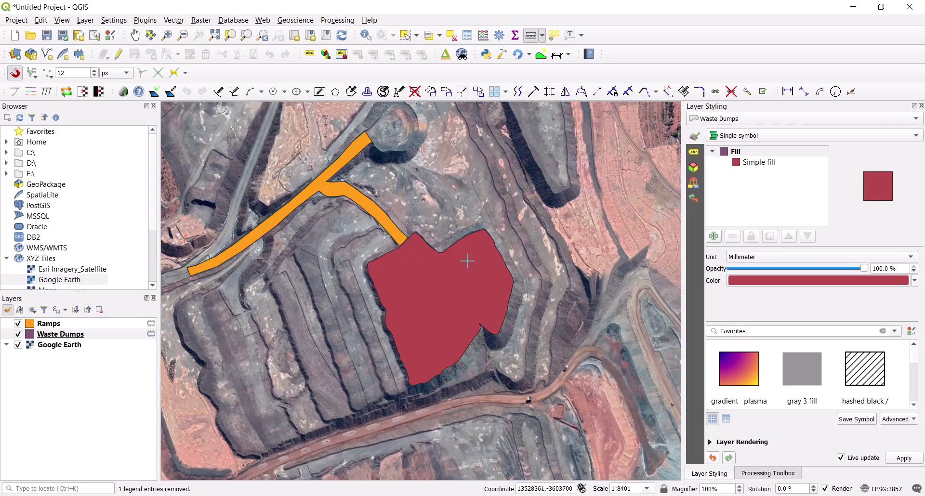
# Create a temporary scratch layer named Annotations with LineString / CompoundCurve geometry.
pyautogui.moveTo(448, 262); pyautogui.dragTo(442, 256)
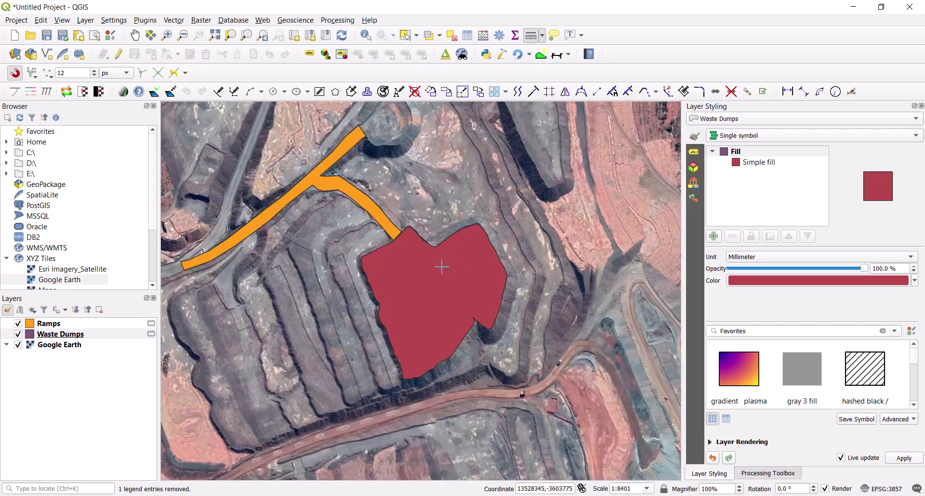
pyautogui.click(86, 20)
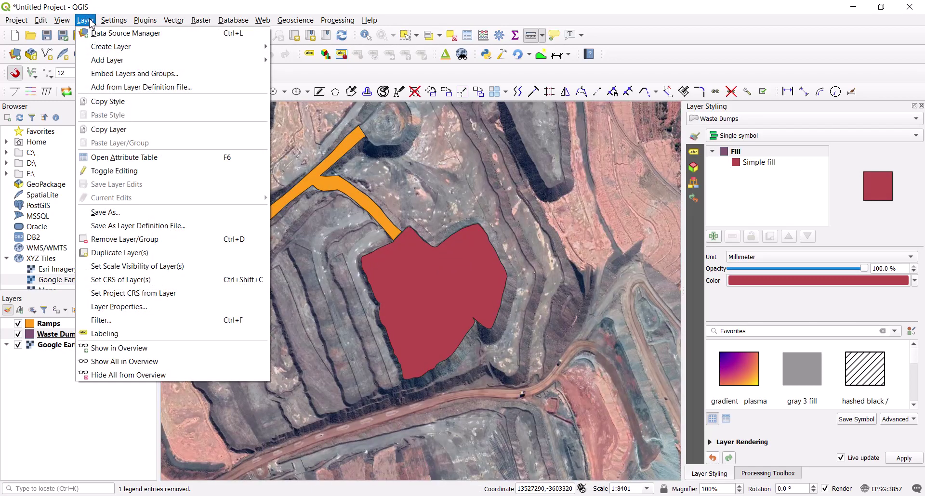
pyautogui.moveTo(141, 50)
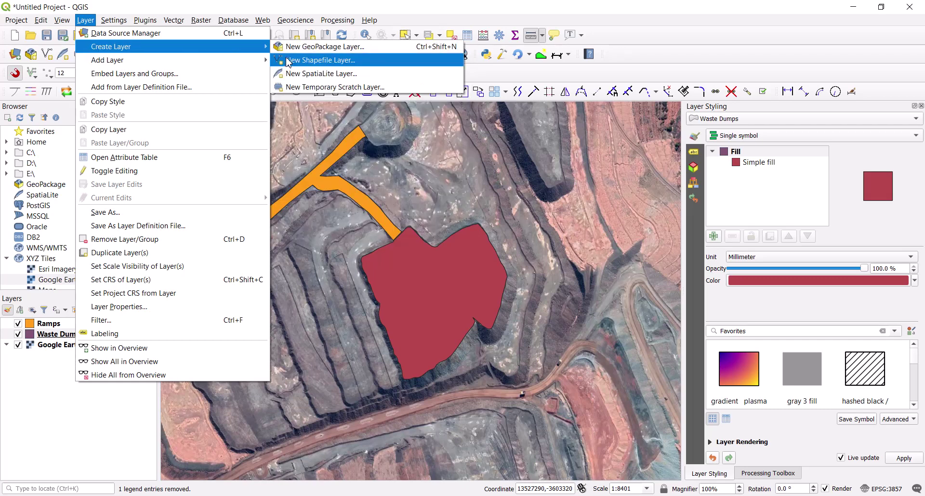
pyautogui.click(312, 88)
pyautogui.click(186, 218)
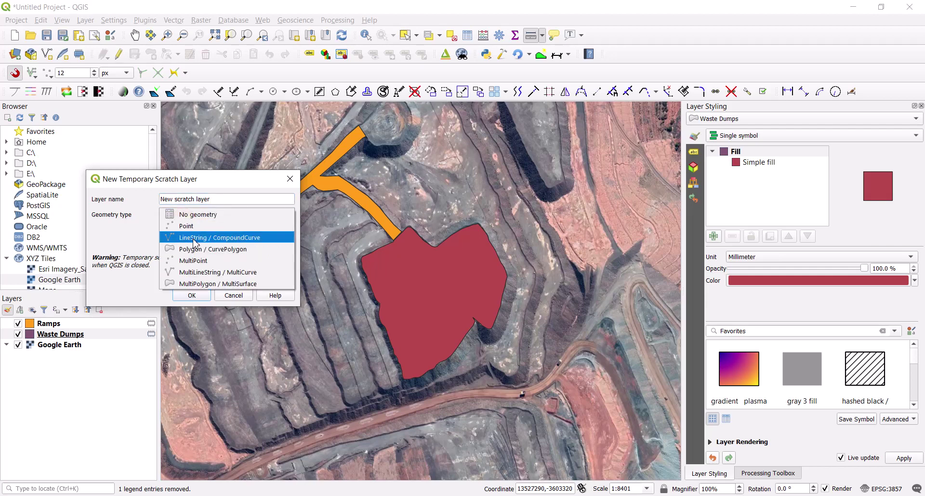
pyautogui.click(194, 241)
pyautogui.moveTo(227, 203); pyautogui.dragTo(120, 189)
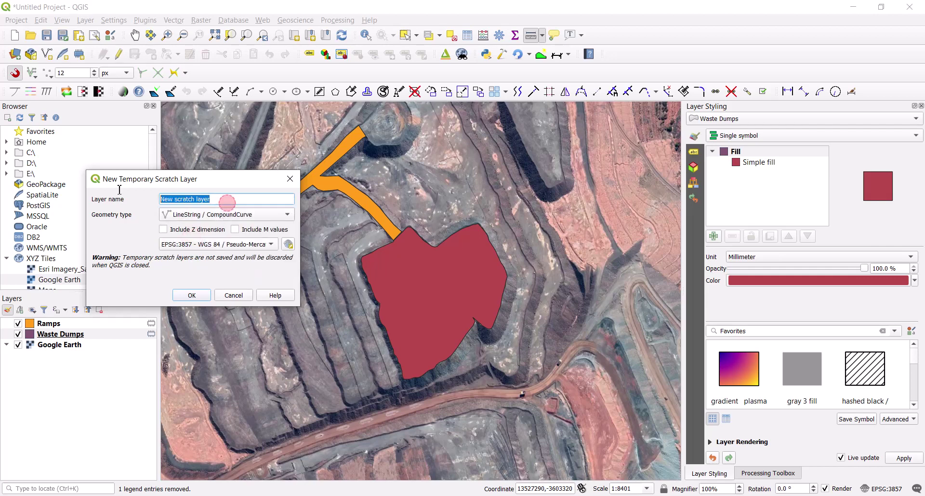
pyautogui.write('Annot')
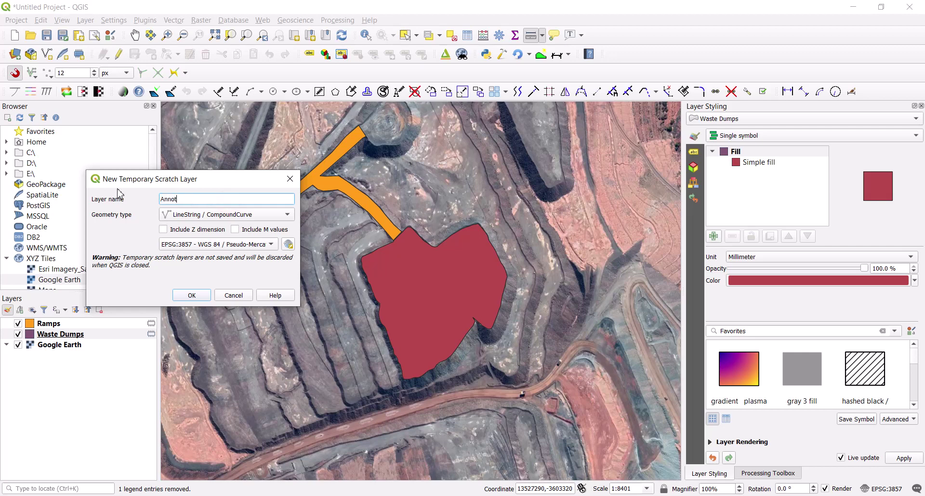
pyautogui.write('ations')
pyautogui.click(191, 296)
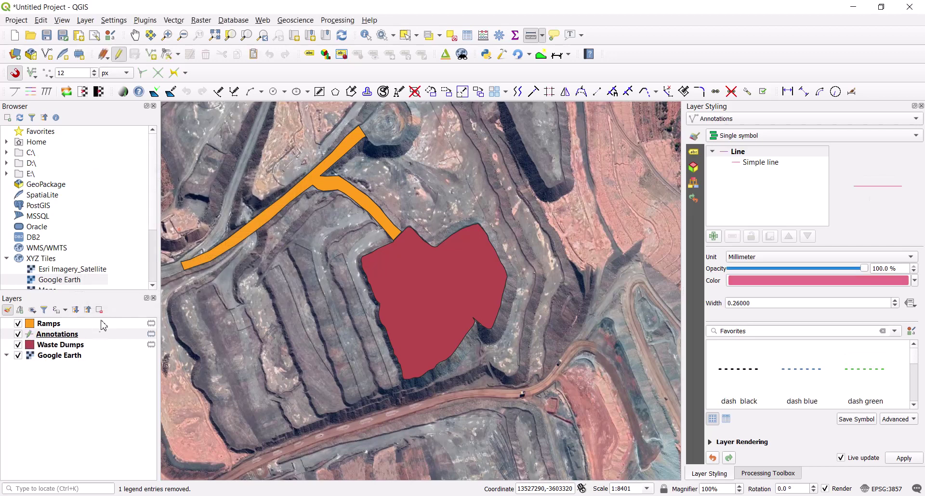
# Move the Annotations layer above the Ramps layer in the layer order.
pyautogui.click(80, 338)
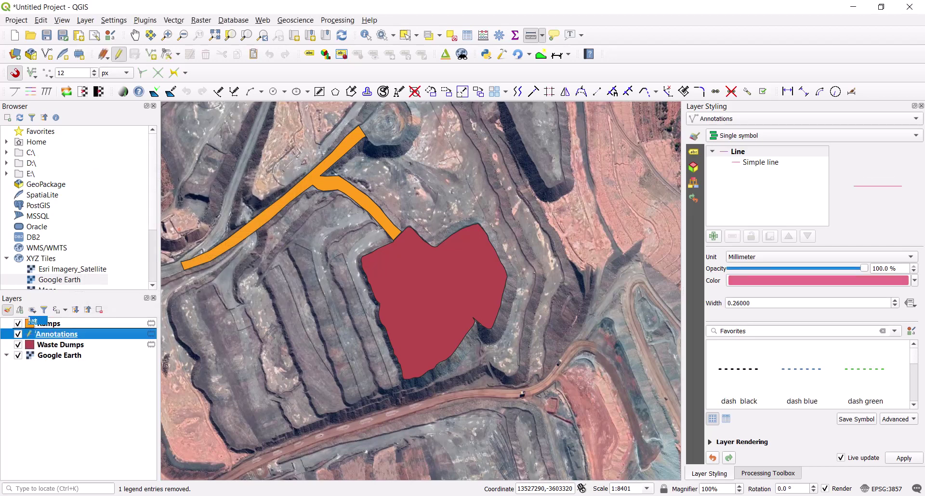
pyautogui.click(68, 332)
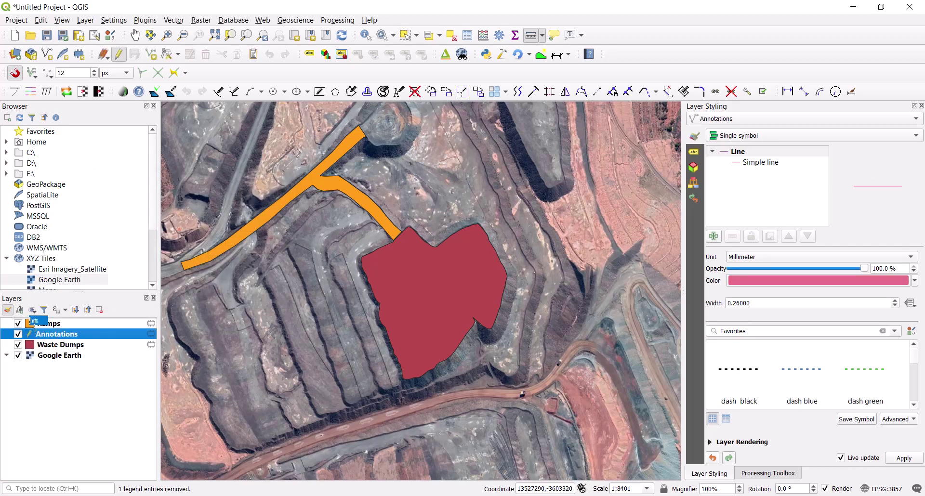
pyautogui.moveTo(70, 327); pyautogui.dragTo(70, 339)
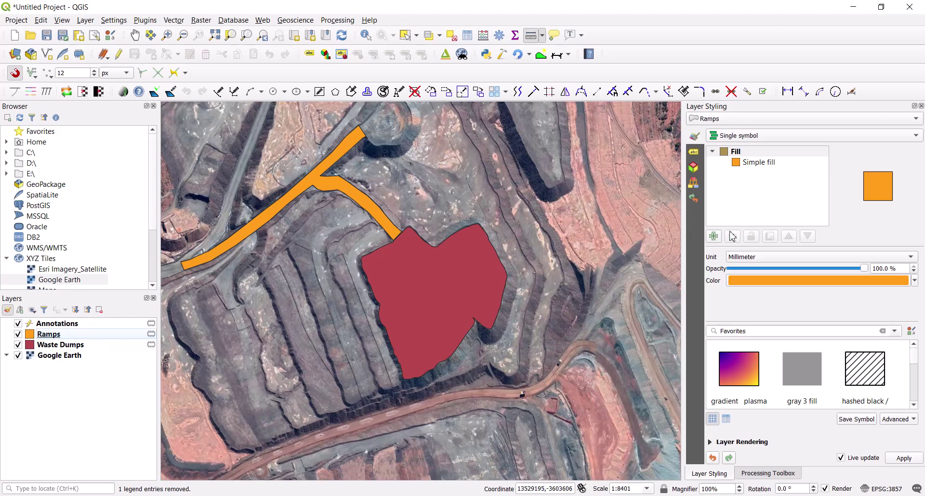
# Change the Annotations layer's simple line symbol to the Arrow symbol layer type.
pyautogui.moveTo(690, 248); pyautogui.dragTo(653, 242)
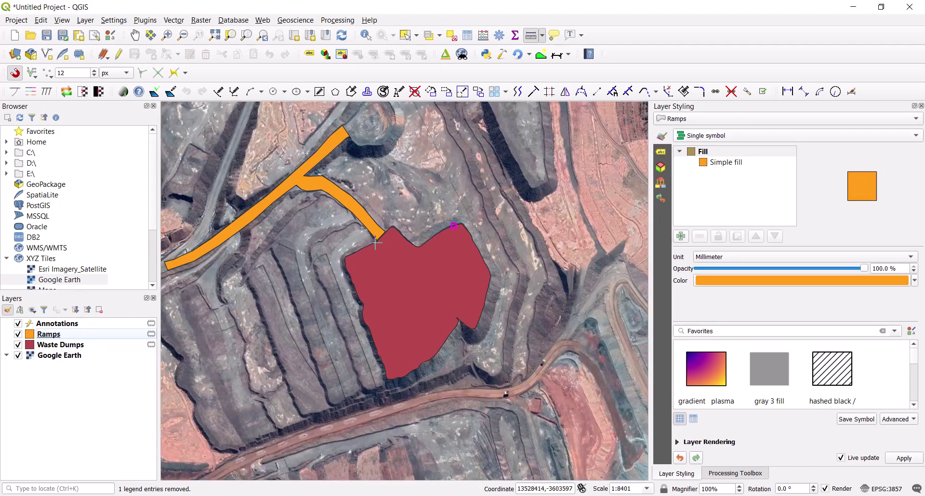
pyautogui.click(61, 324)
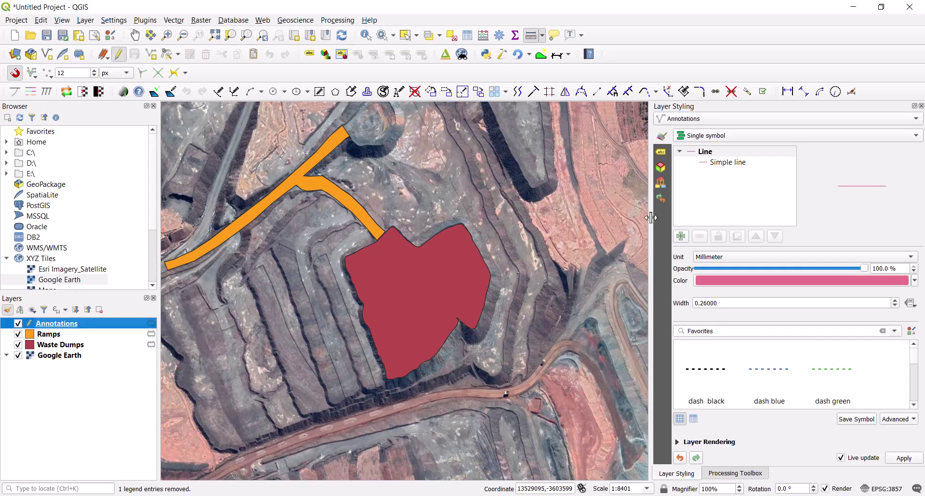
pyautogui.click(720, 162)
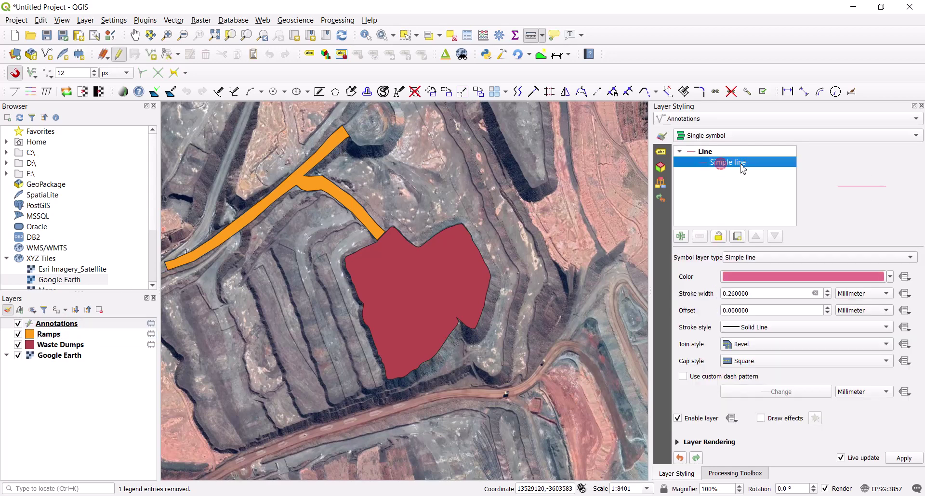
pyautogui.click(754, 260)
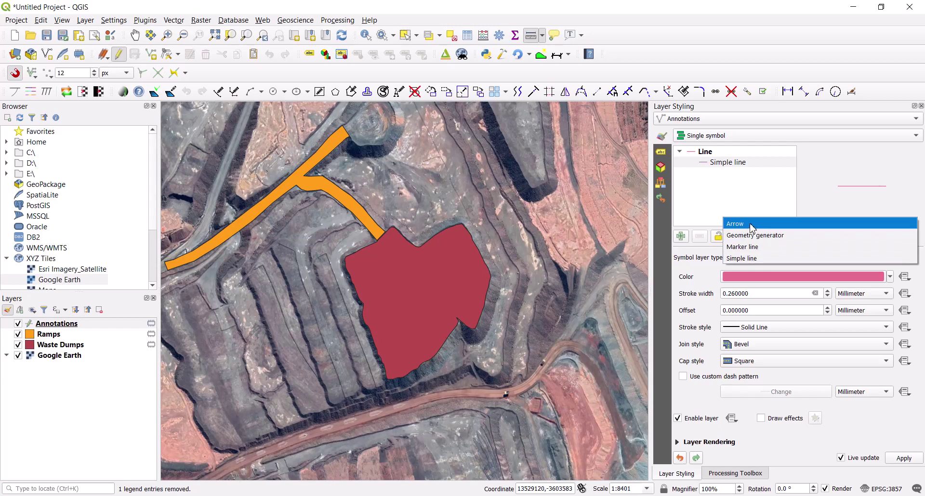
pyautogui.click(754, 225)
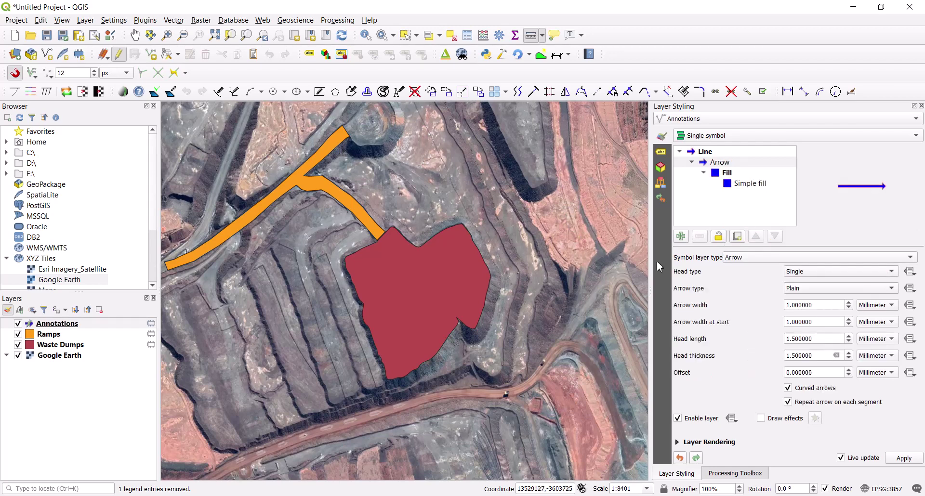
# Keep the arrow type Plain and set the arrow's head type to Double.
pyautogui.click(806, 289)
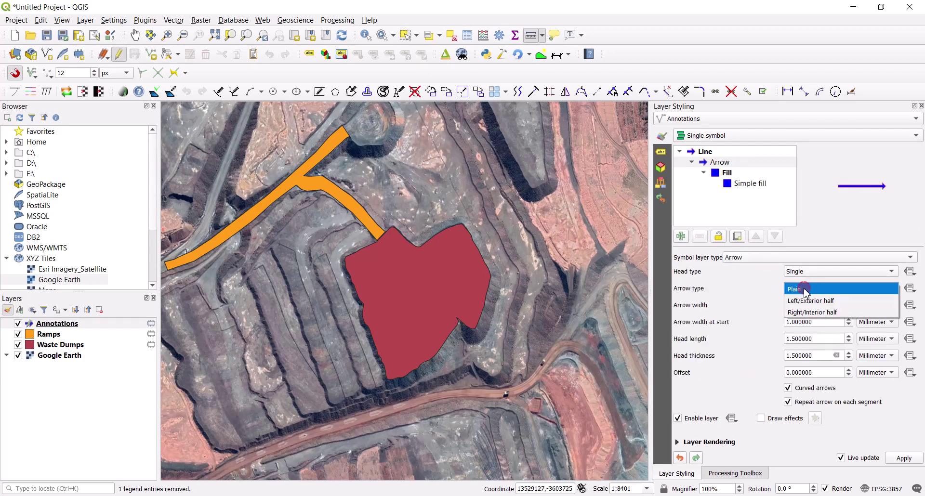
pyautogui.click(800, 289)
pyautogui.click(804, 272)
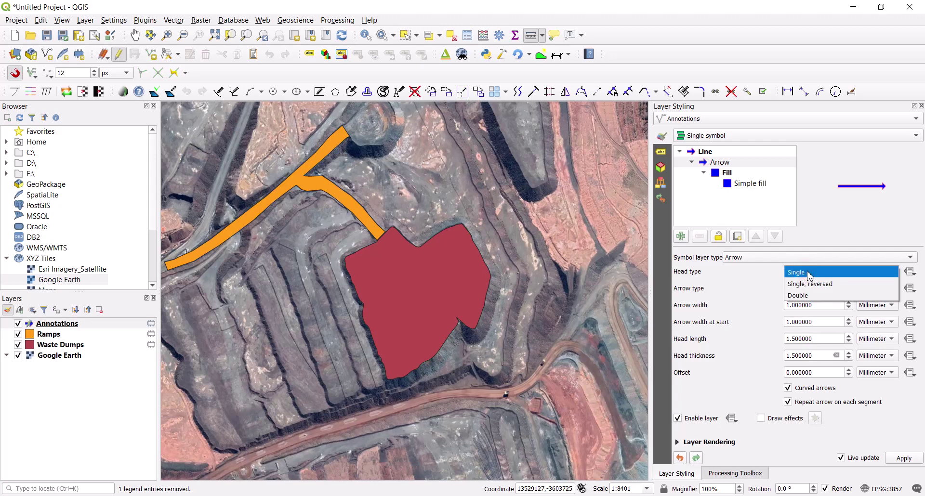
pyautogui.click(800, 296)
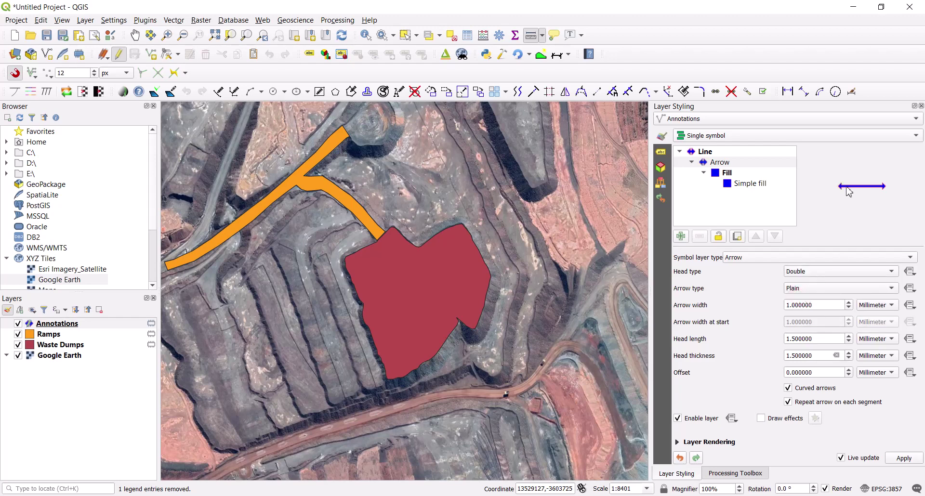
# Set both the stroke color and the fill color of the arrow's simple fill to black.
pyautogui.click(733, 183)
pyautogui.click(737, 313)
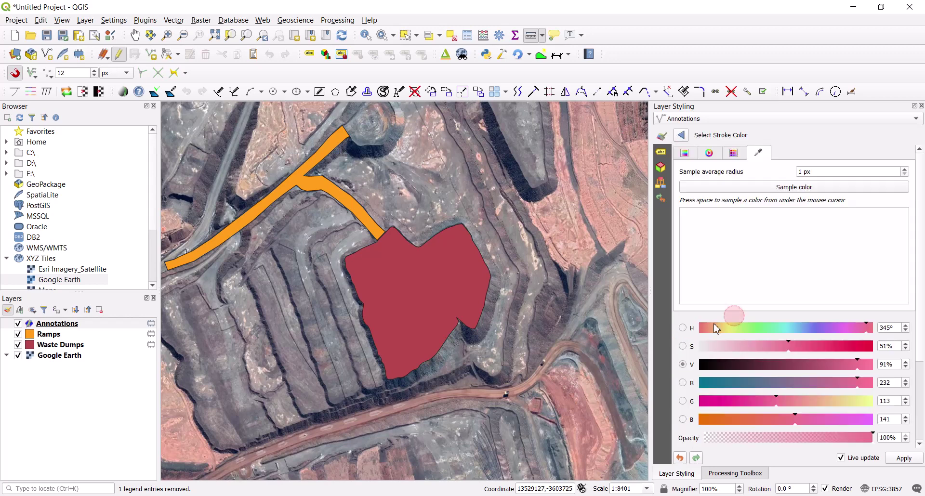
pyautogui.click(703, 365)
pyautogui.click(679, 137)
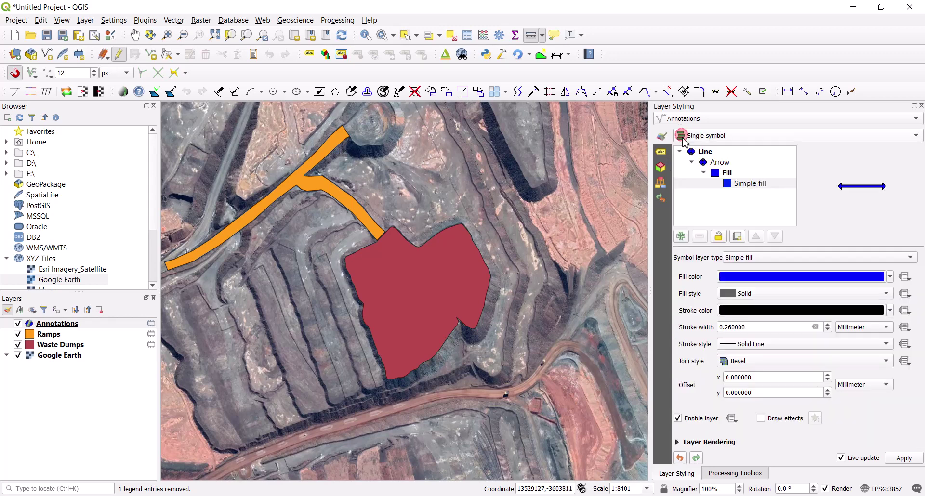
pyautogui.click(747, 276)
pyautogui.click(704, 365)
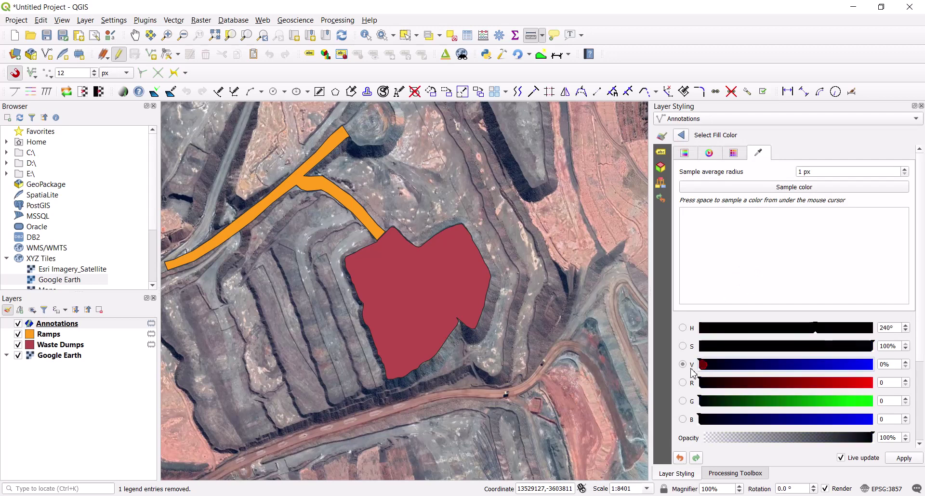
pyautogui.click(686, 137)
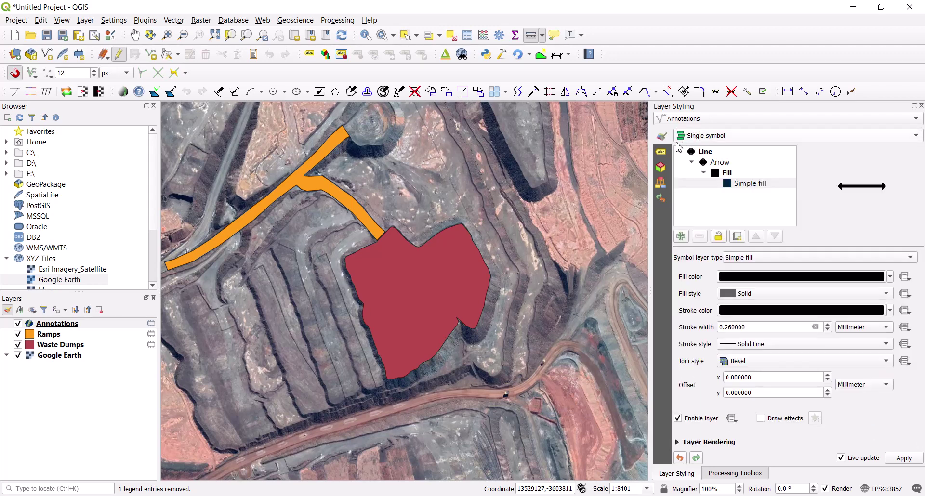
pyautogui.click(661, 153)
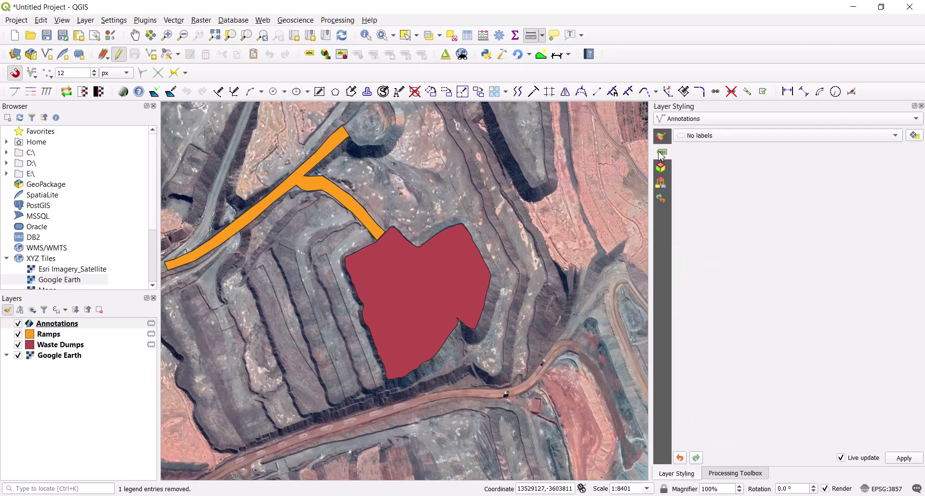
pyautogui.click(743, 138)
pyautogui.click(749, 225)
# Open the Field Calculator from the Annotations layer's attribute table.
pyautogui.click(66, 327)
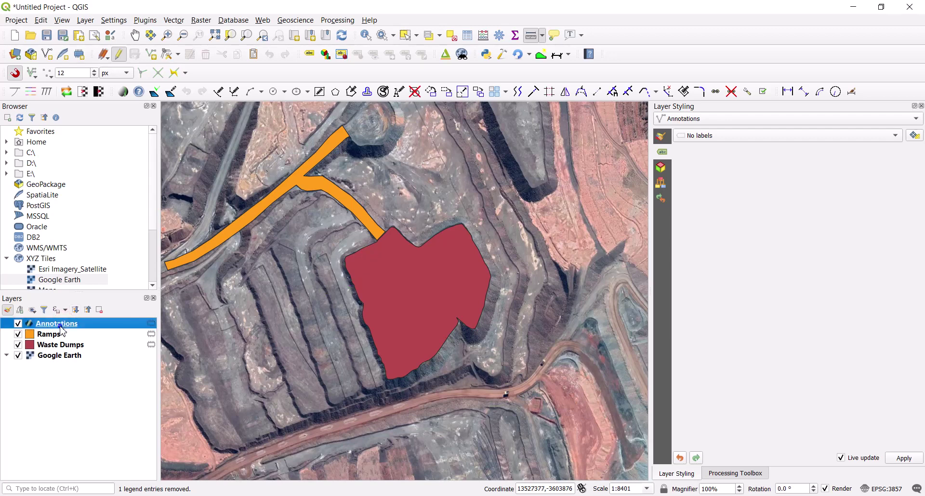
pyautogui.rightClick(59, 325)
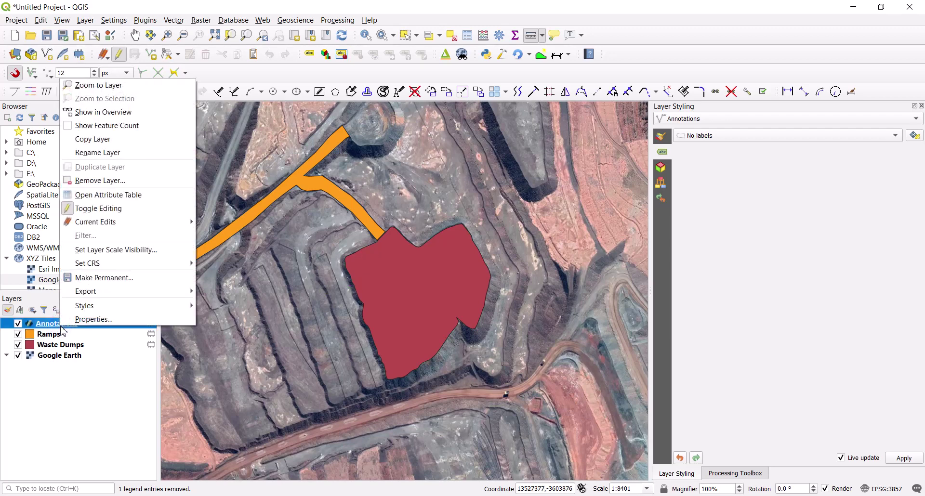
pyautogui.click(103, 198)
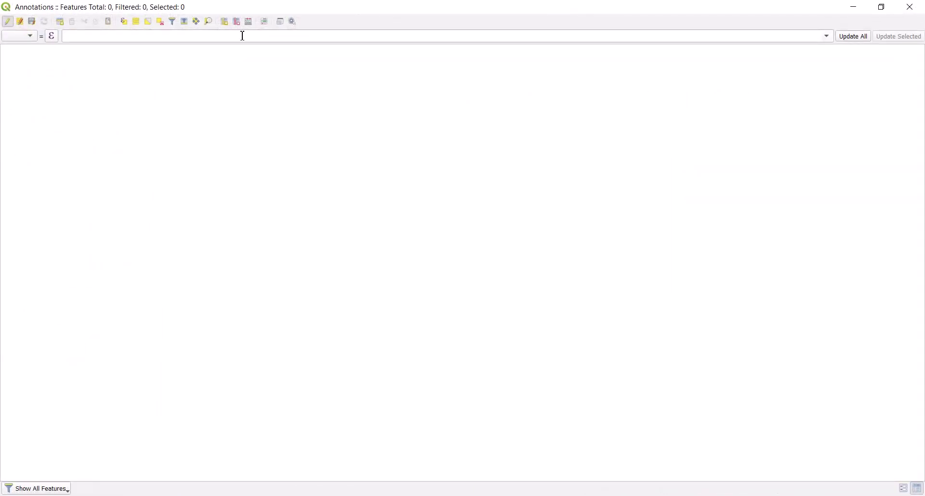
pyautogui.click(256, 24)
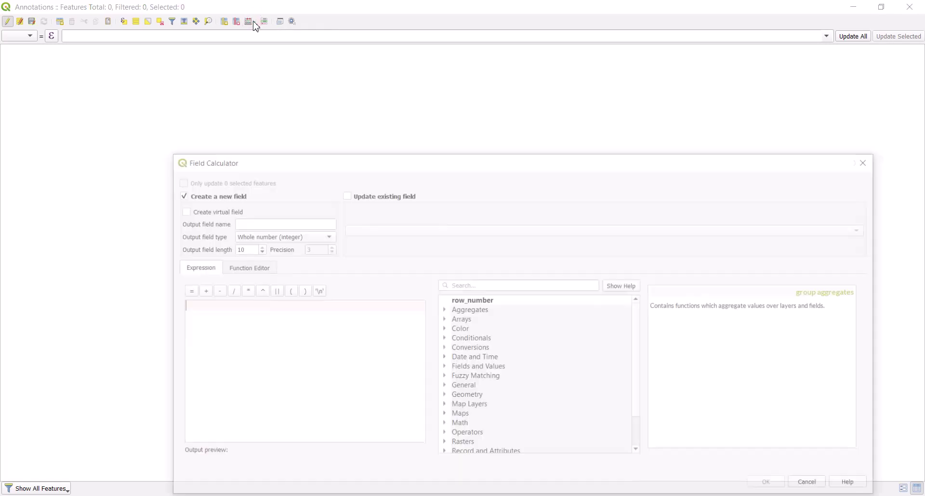
pyautogui.moveTo(320, 159); pyautogui.dragTo(326, 74)
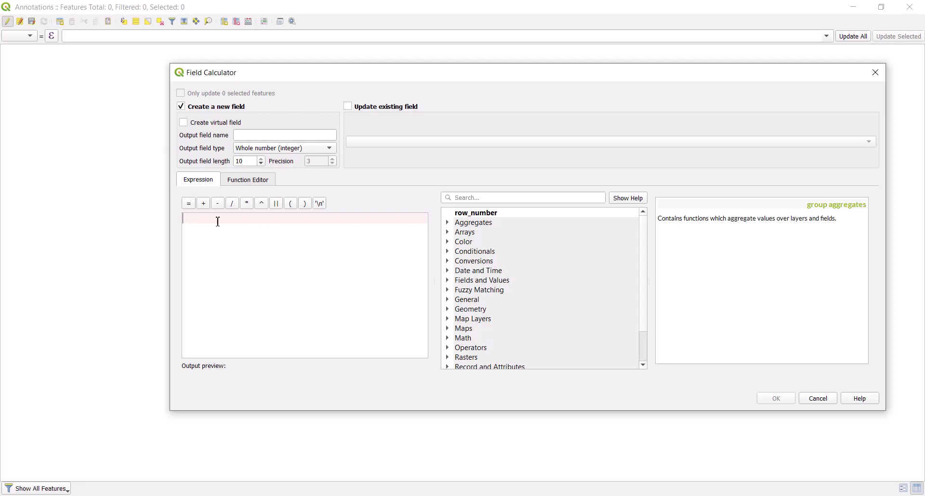
# Define the new field as a virtual field named Length with the output type Text (string).
pyautogui.click(183, 124)
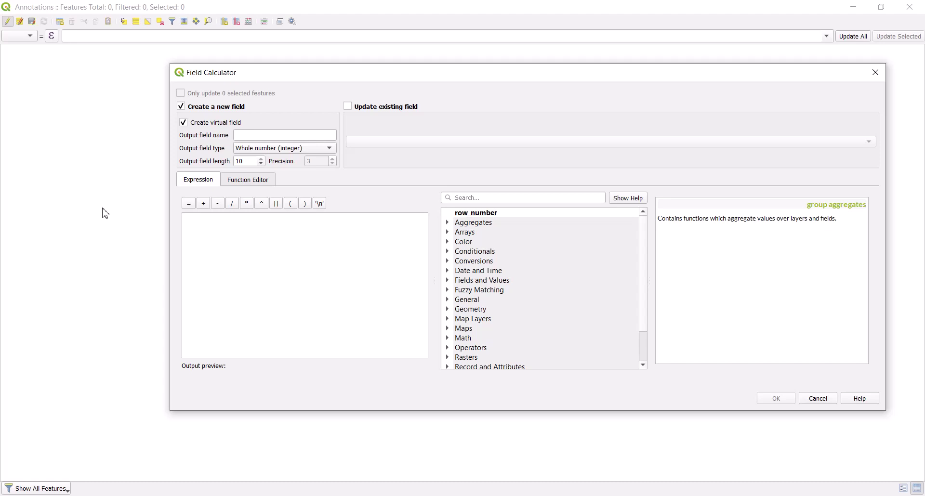
pyautogui.click(259, 139)
pyautogui.write('Length')
pyautogui.click(255, 152)
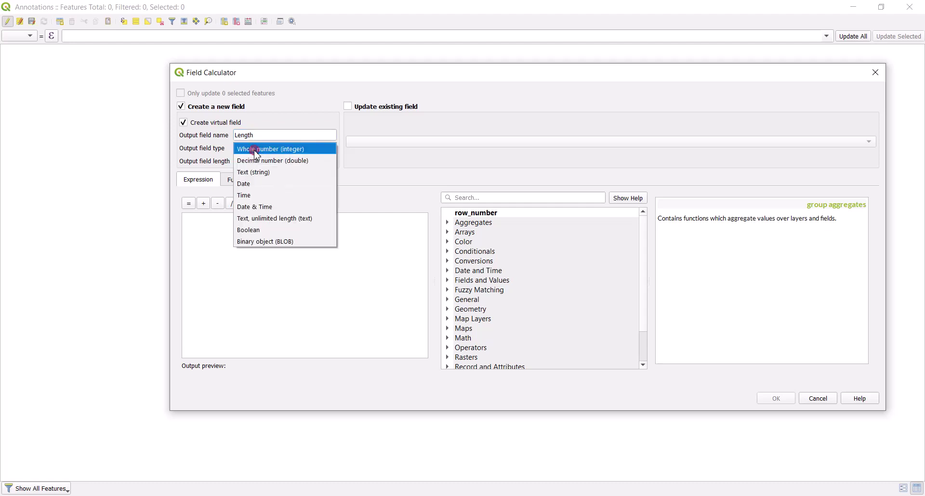
pyautogui.click(273, 178)
# Enter $length as the expression for the Length field.
pyautogui.click(214, 237)
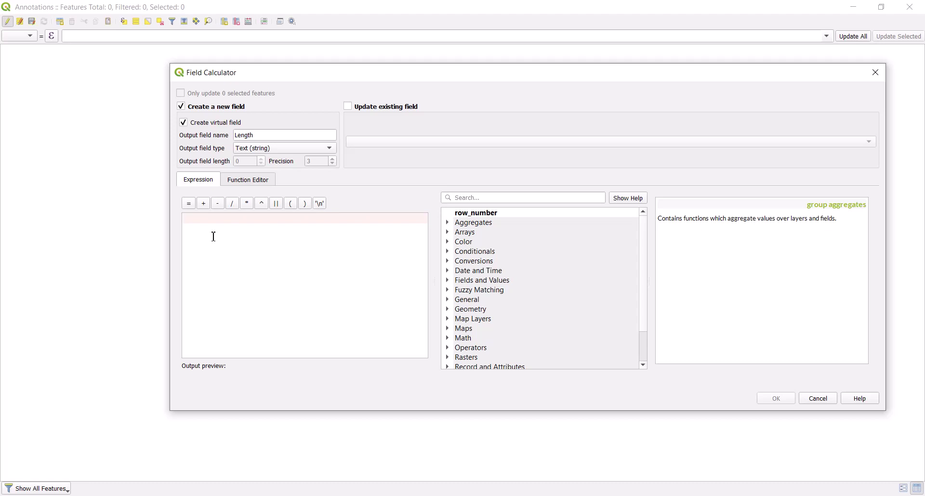
pyautogui.write('$')
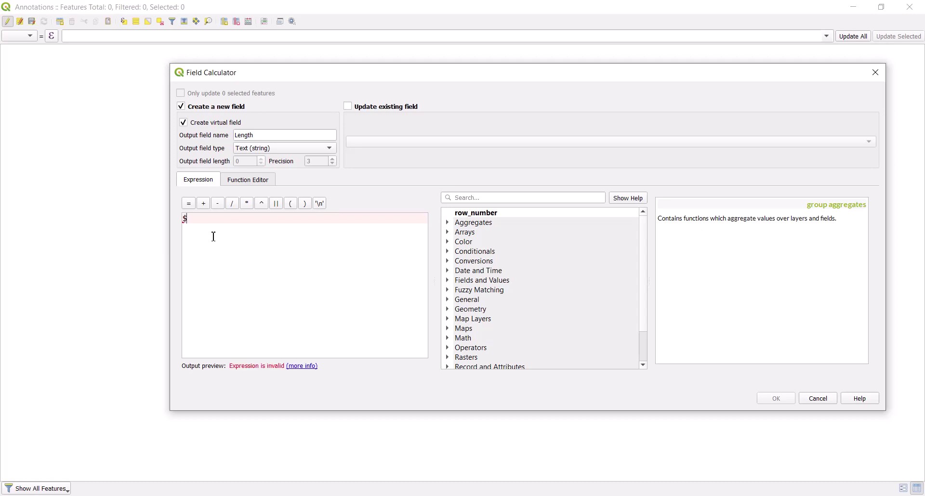
pyautogui.write('length')
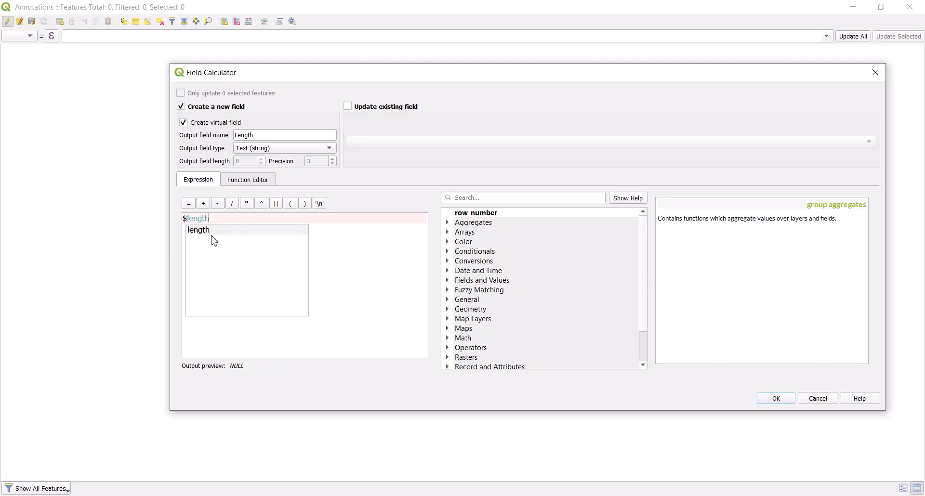
pyautogui.click(212, 231)
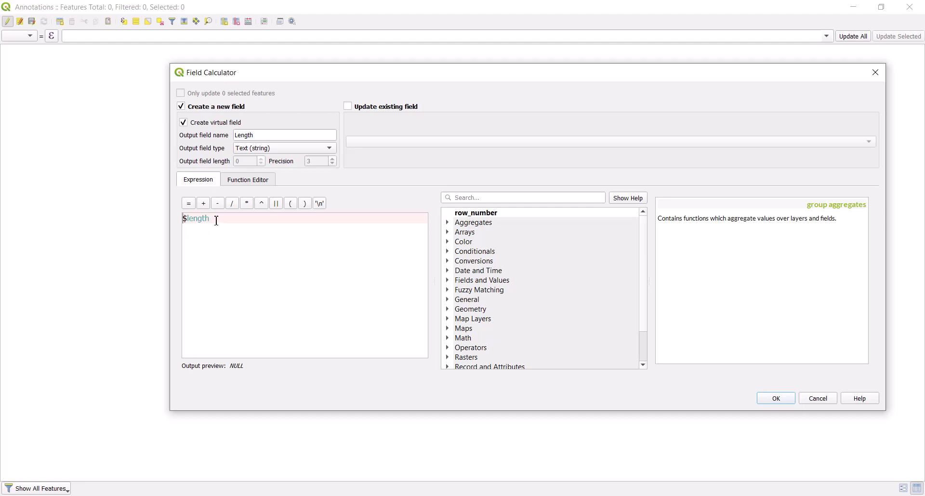
# Wrap the length expression in an integer conversion so that it reads to_int($length).
pyautogui.moveTo(214, 219); pyautogui.dragTo(177, 226)
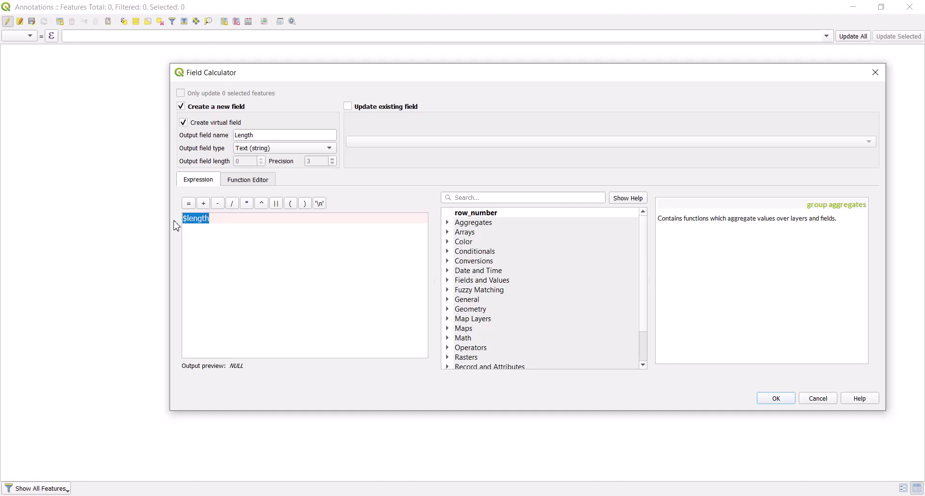
pyautogui.click(216, 221)
pyautogui.click(183, 218)
pyautogui.write('toin')
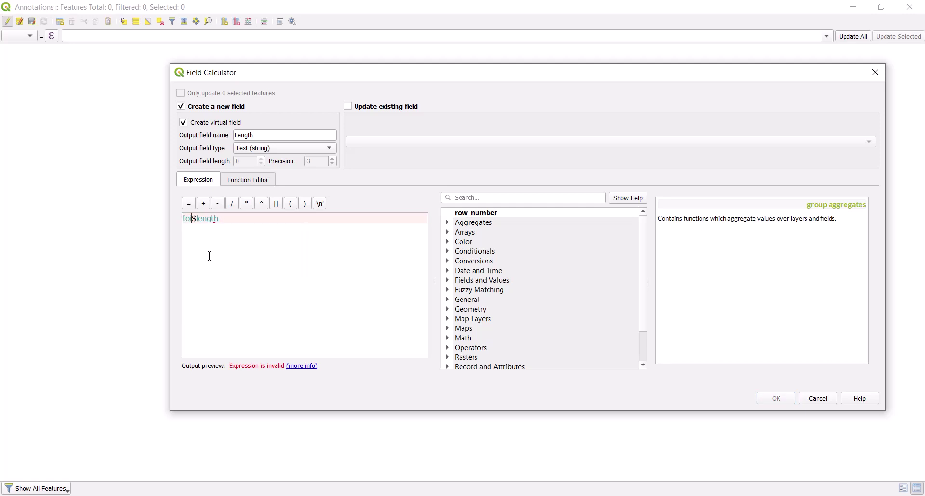
pyautogui.write('t')
pyautogui.press('Left')
pyautogui.write('_')
pyautogui.press('Right')
pyautogui.press('Right')
pyautogui.press('Right')
pyautogui.write('(')
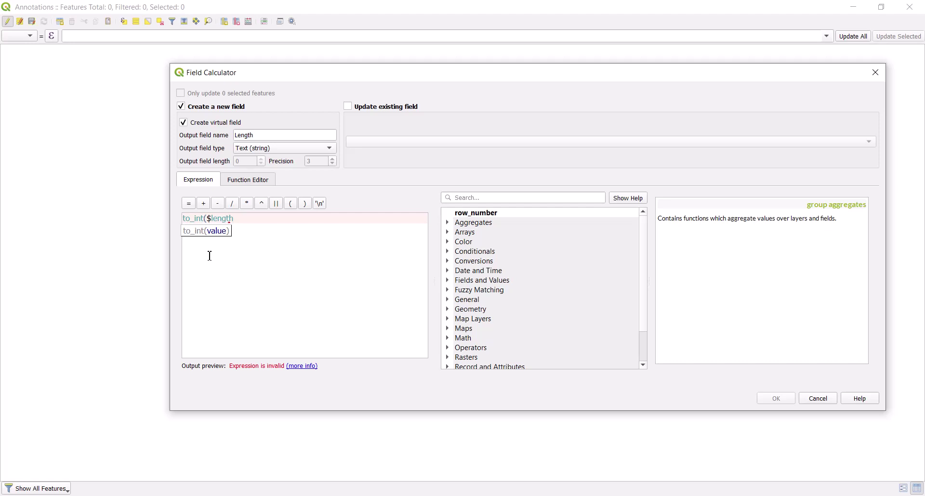
pyautogui.write(')')
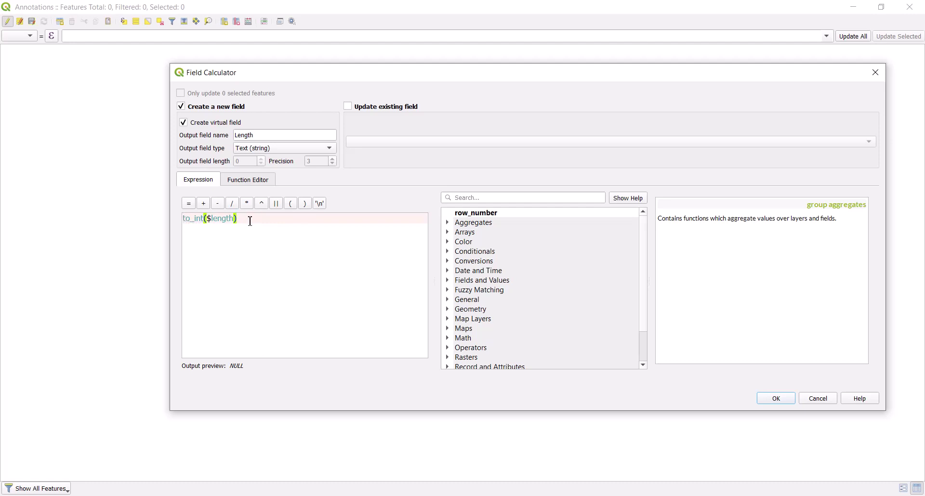
# Convert the integer to text and append the metre unit, giving the expression to_string(to_int($length)) +' m'.
pyautogui.write(')')
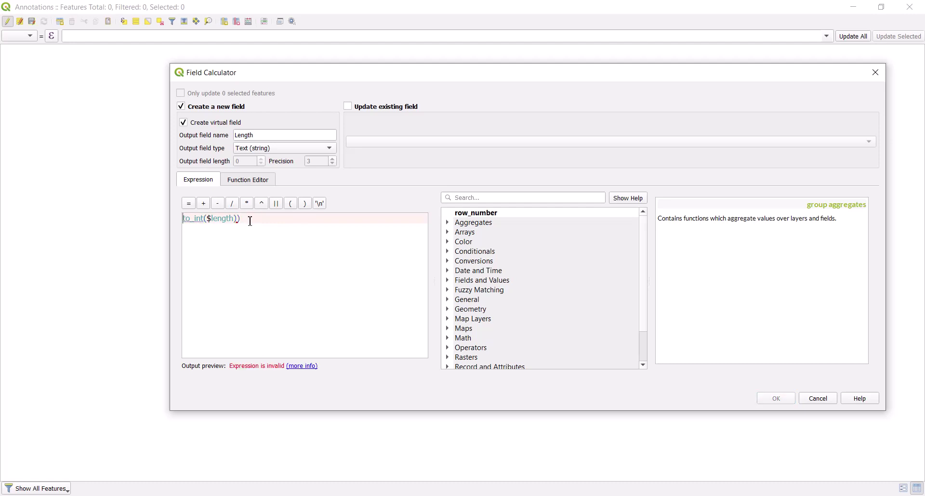
pyautogui.write('(')
pyautogui.press('Left')
pyautogui.write('to_string')
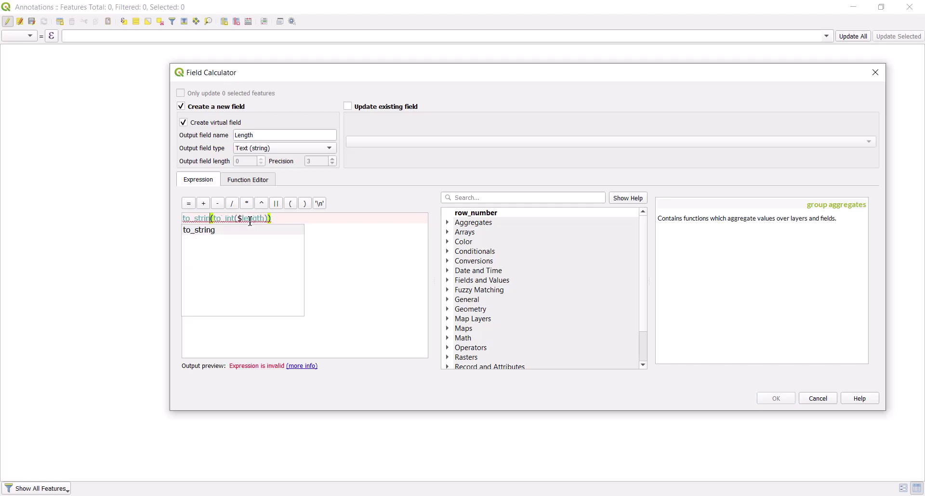
pyautogui.click(307, 217)
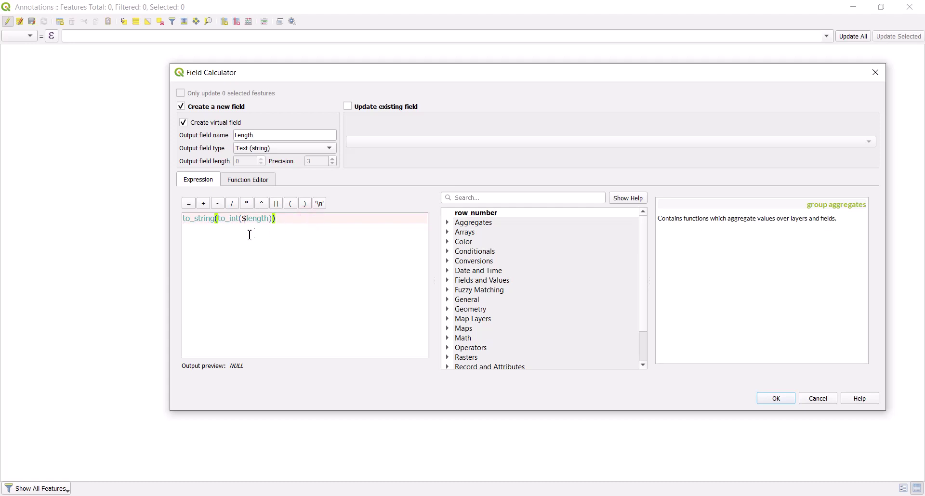
pyautogui.write('+')
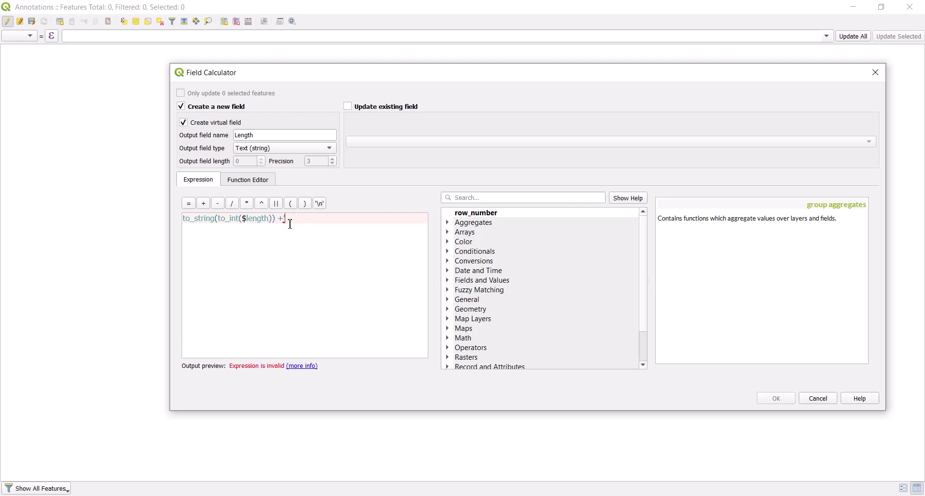
pyautogui.write("' m'")
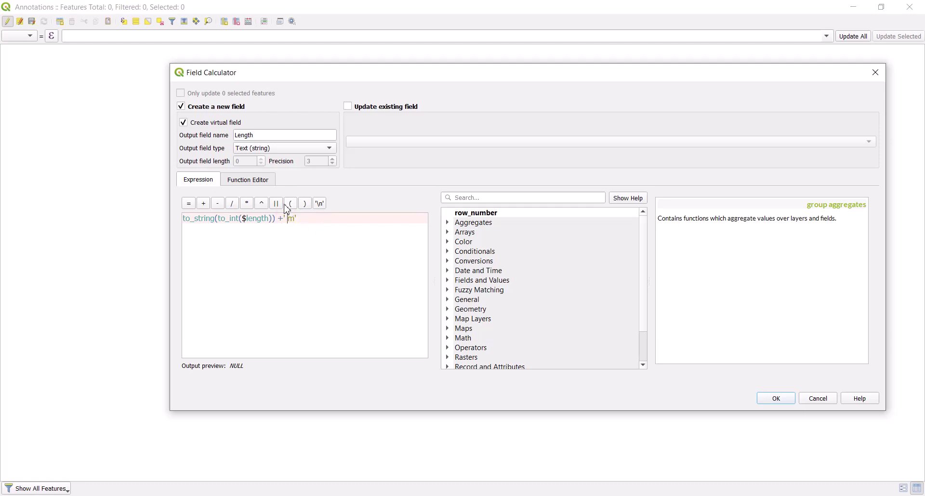
# Create the Length field with the text type and entered expression, and close the attribute table.
pyautogui.moveTo(307, 217); pyautogui.dragTo(176, 218)
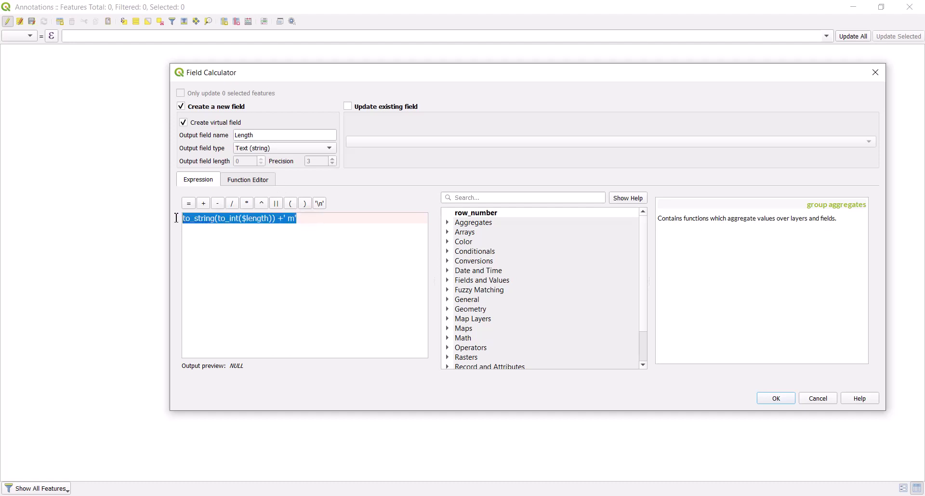
pyautogui.click(279, 149)
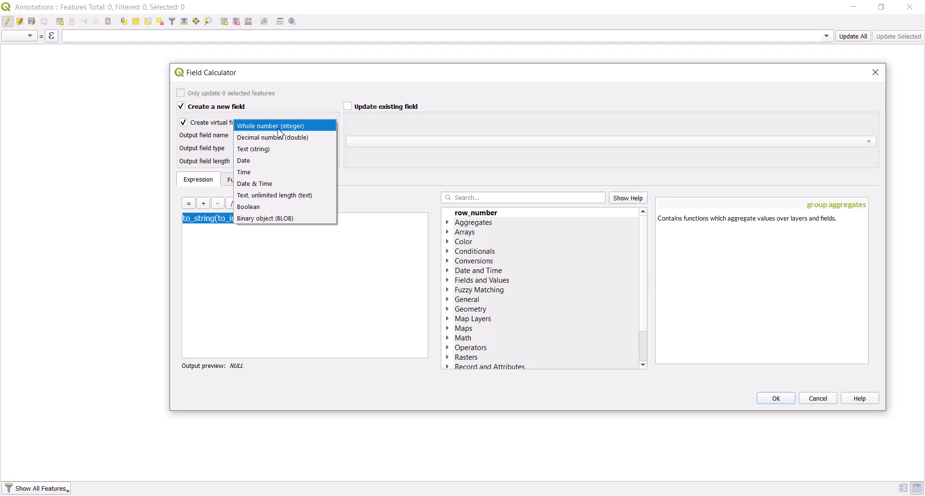
pyautogui.click(208, 287)
pyautogui.click(270, 235)
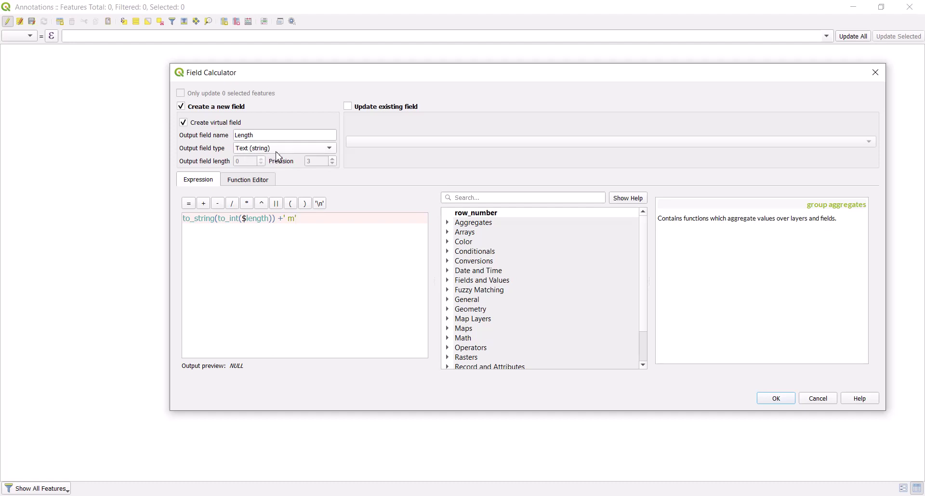
pyautogui.click(775, 400)
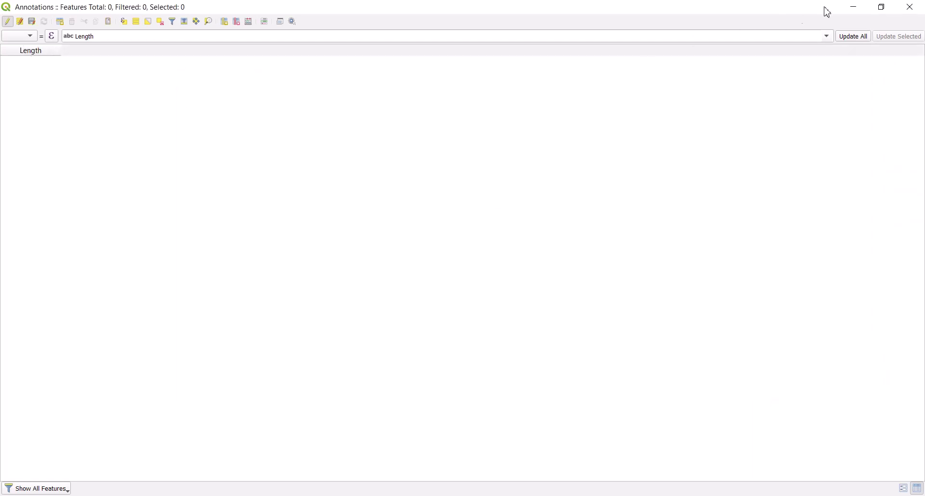
pyautogui.click(914, 9)
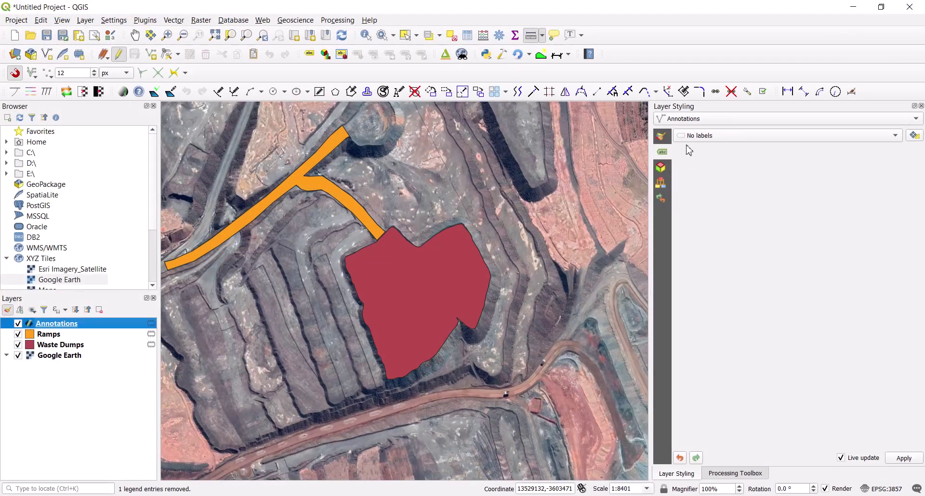
# Give the Annotations layer single labels from the Length field, allowing only the On line position.
pyautogui.click(711, 136)
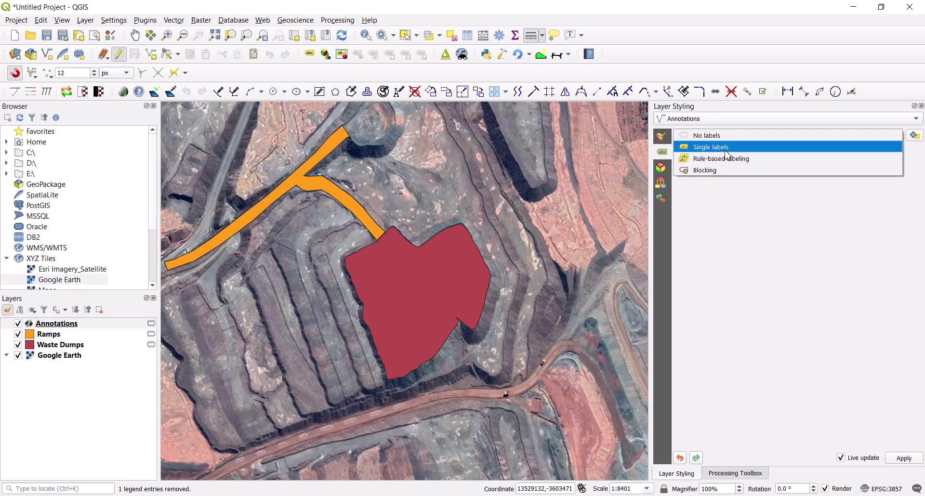
pyautogui.click(726, 149)
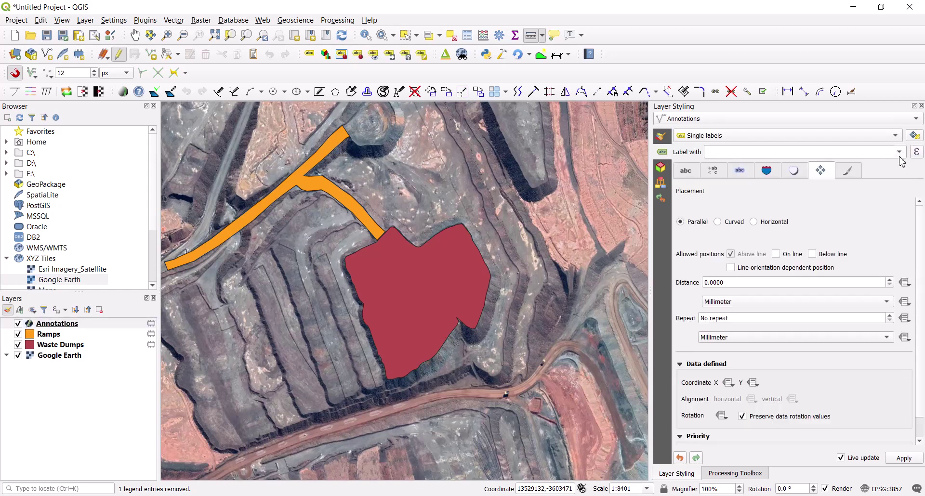
pyautogui.click(899, 152)
pyautogui.click(791, 167)
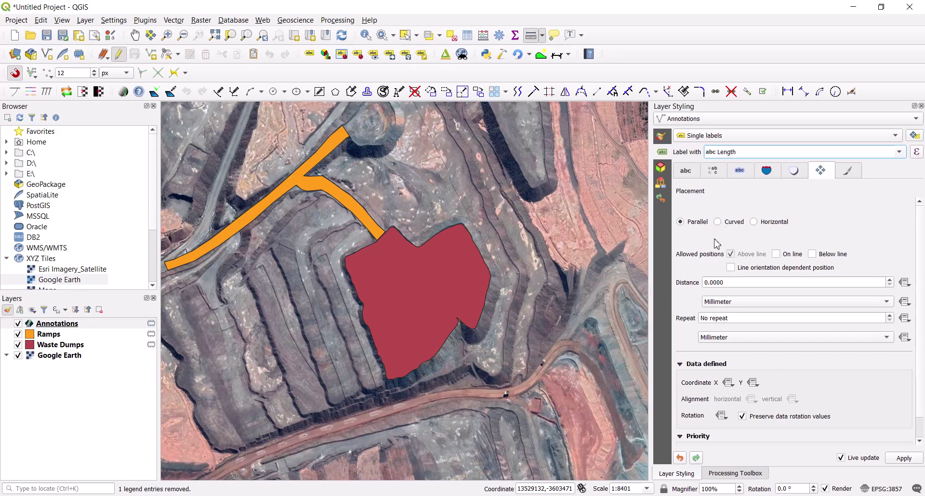
pyautogui.click(776, 254)
pyautogui.click(731, 254)
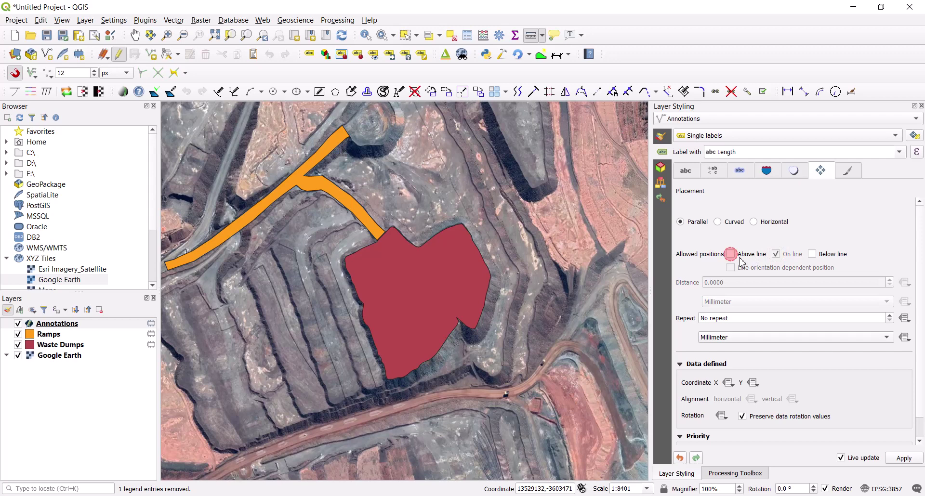
# Enable the text buffer for the Annotations layer's labels.
pyautogui.click(686, 171)
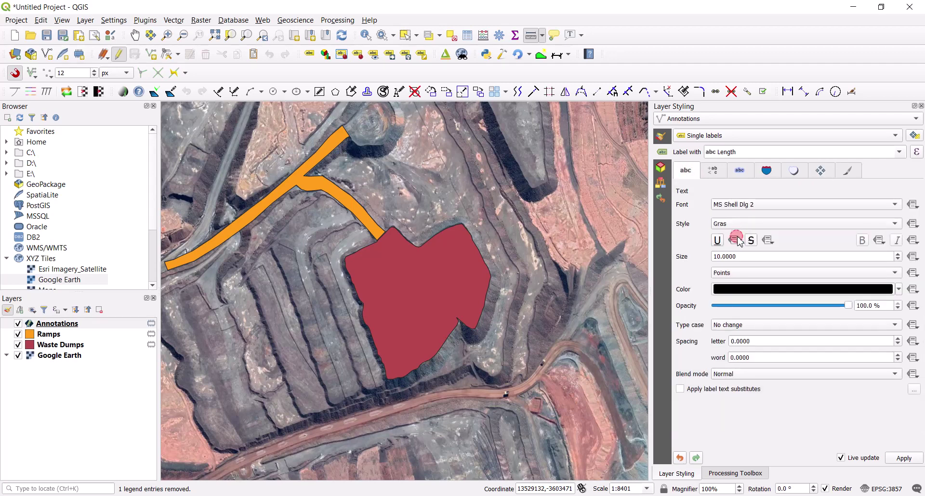
pyautogui.click(742, 171)
pyautogui.click(680, 204)
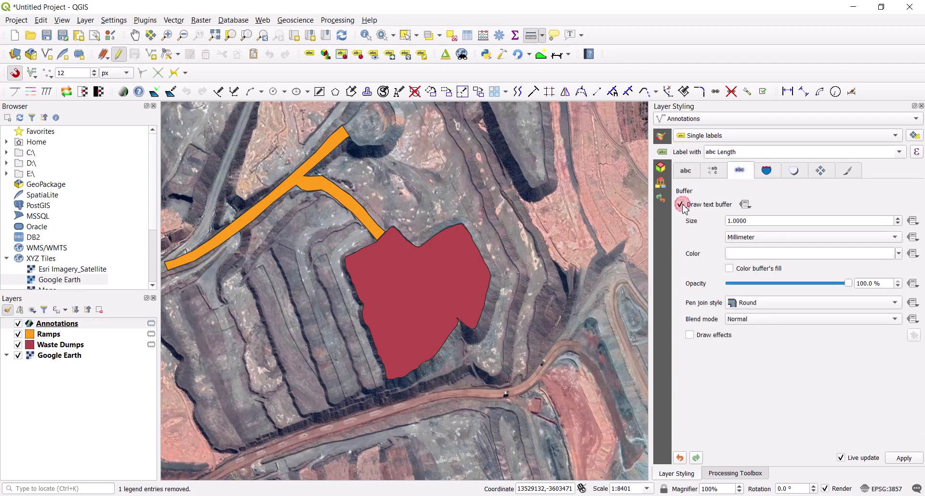
pyautogui.click(683, 171)
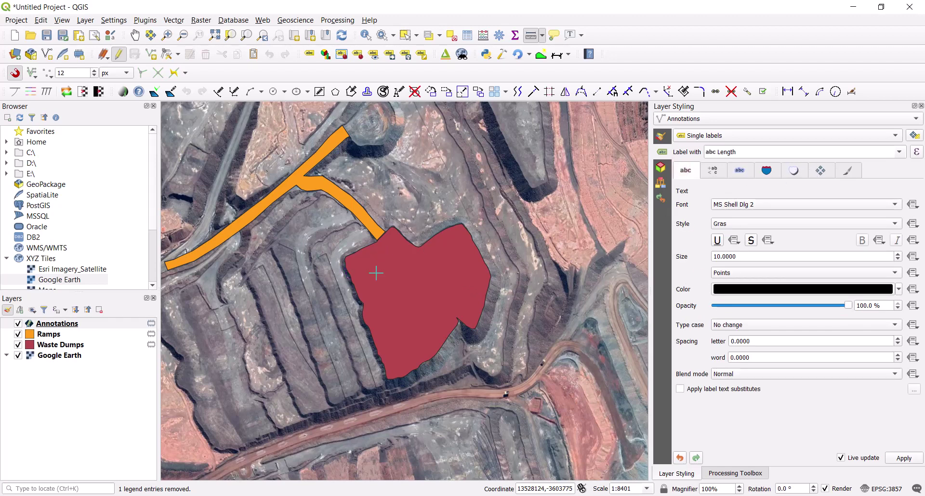
# Try to draw a two-point annotation line across the ramp's lower end where it meets the waste dump.
pyautogui.scroll(1, 379, 265)
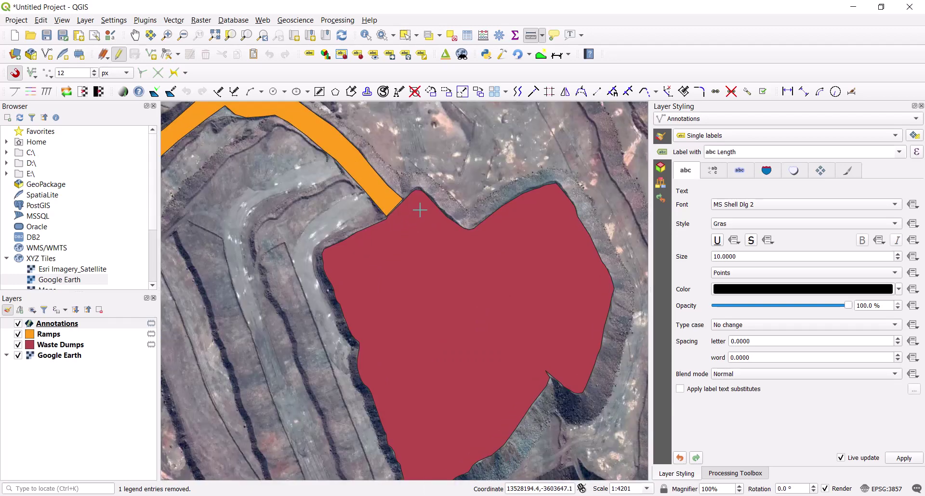
pyautogui.click(151, 54)
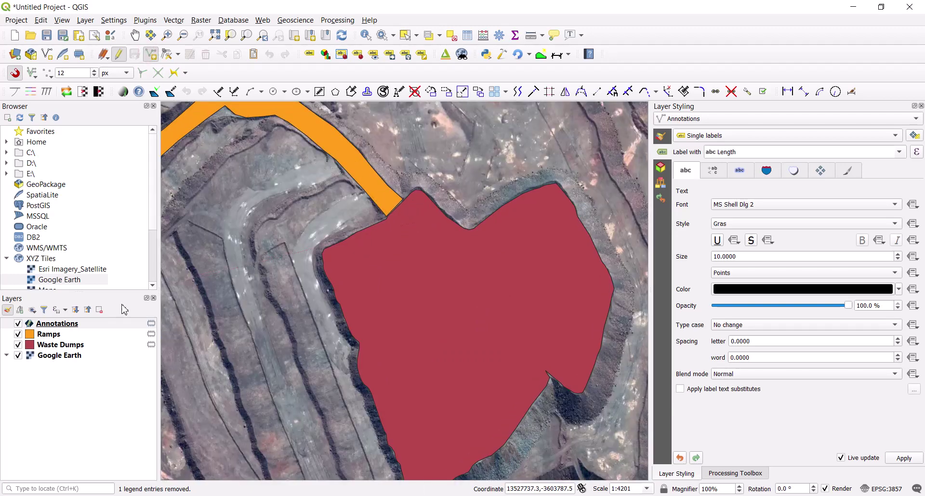
pyautogui.click(426, 203)
pyautogui.click(386, 238)
pyautogui.rightClick(386, 238)
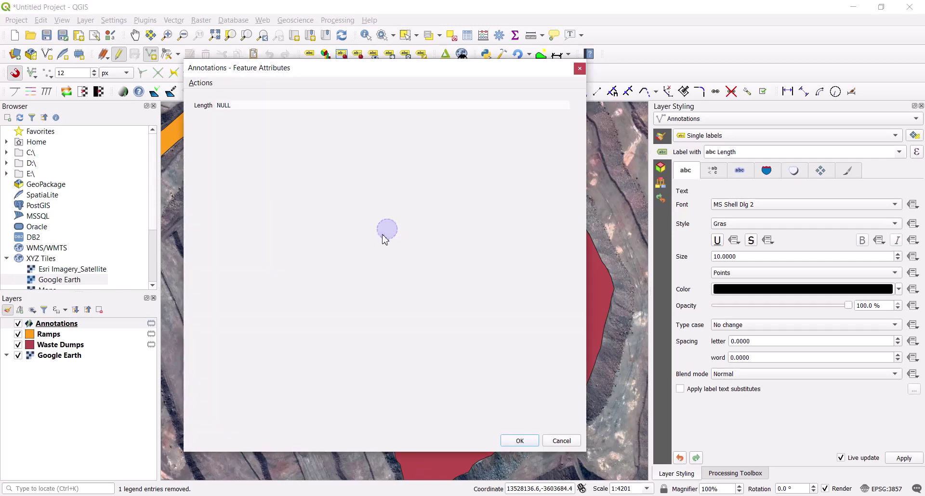
pyautogui.click(518, 441)
pyautogui.scroll(-1, 423, 218)
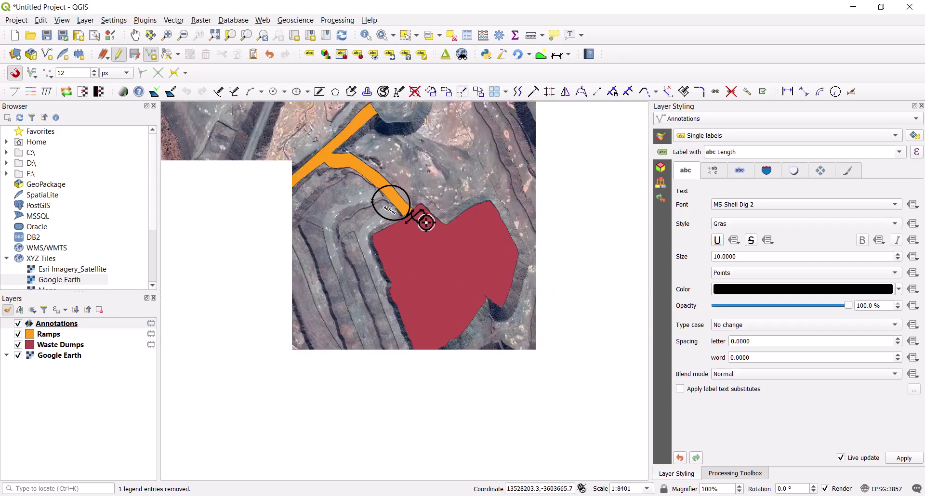
pyautogui.scroll(1, 439, 164)
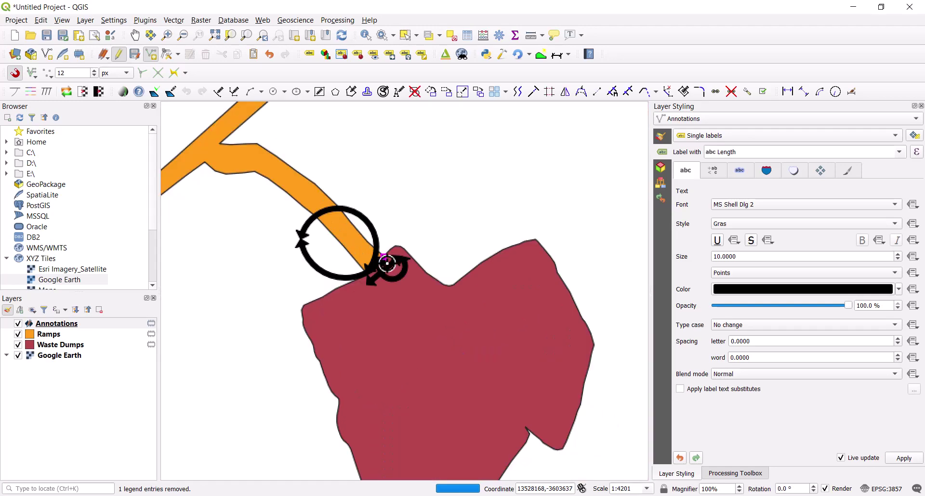
# Delete the misdrawn line from the Annotations layer through its attribute table.
pyautogui.rightClick(48, 323)
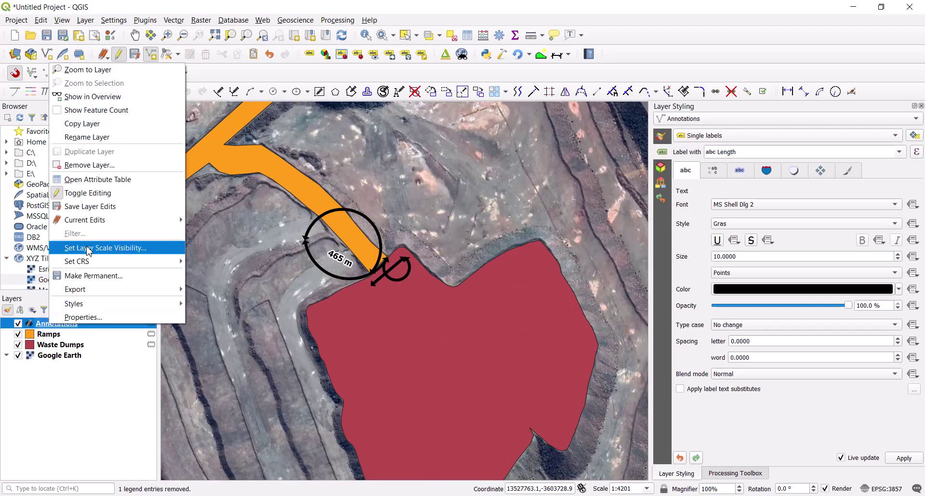
pyautogui.click(106, 181)
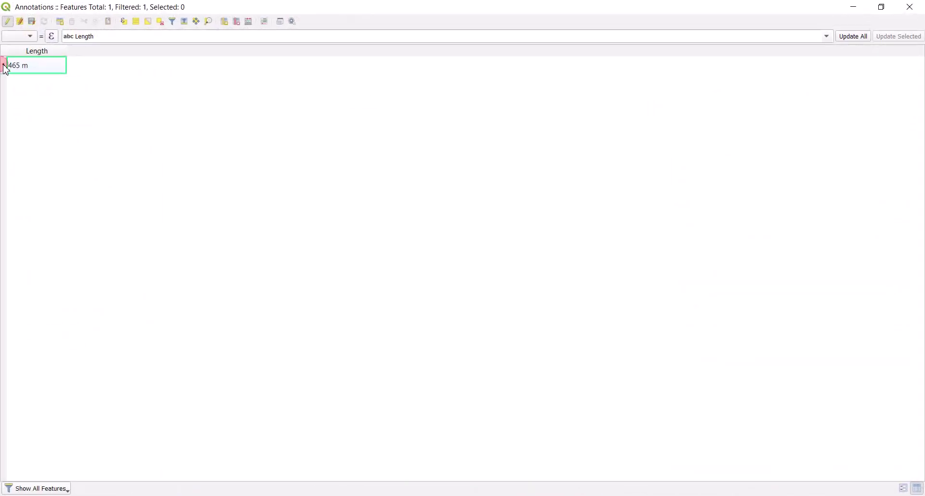
pyautogui.click(4, 66)
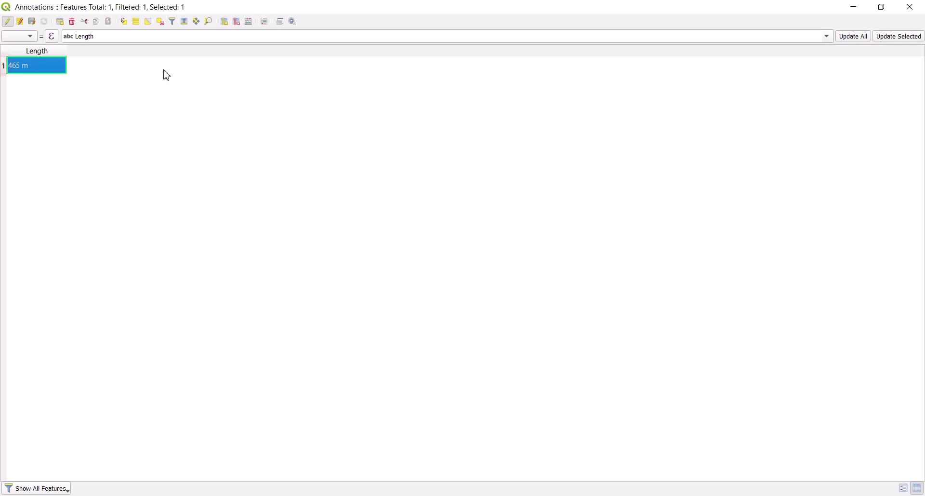
pyautogui.click(72, 22)
pyautogui.click(849, 7)
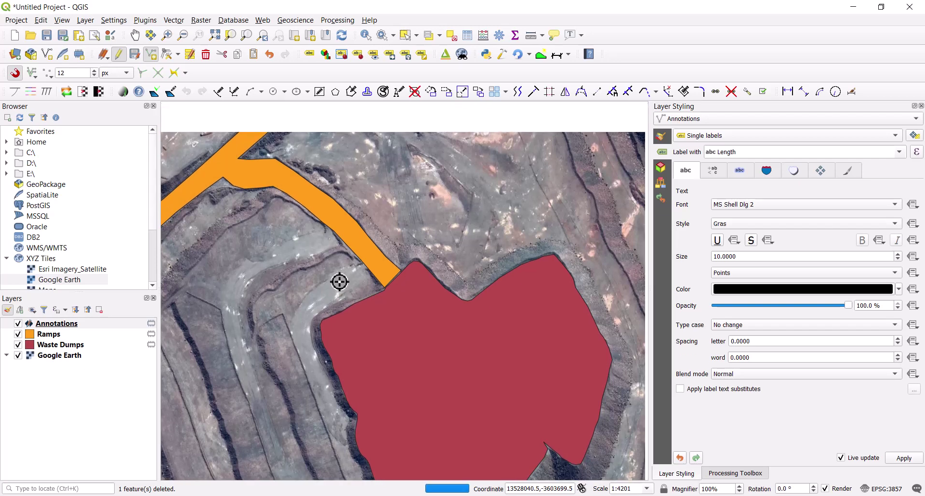
# Draw an annotation line about 75 m long across the ramp's lower end, just above the waste dump.
pyautogui.click(380, 292)
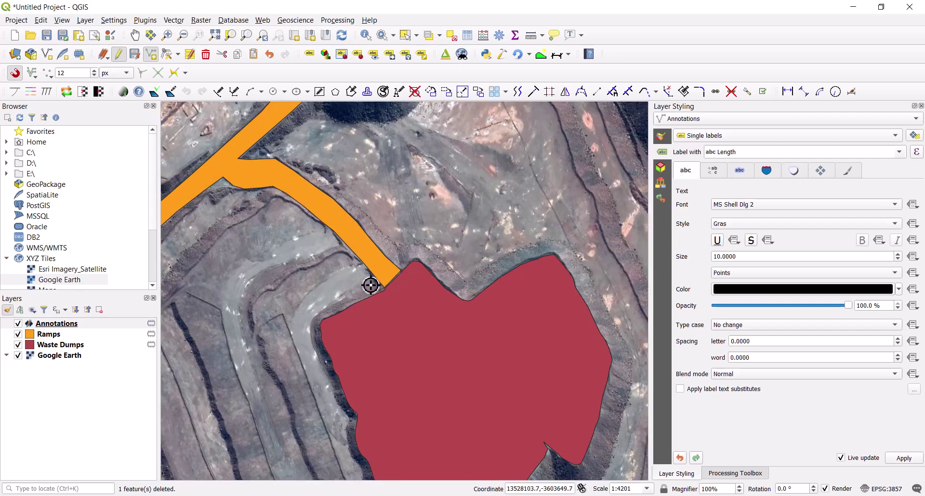
pyautogui.click(404, 251)
pyautogui.rightClick(404, 251)
pyautogui.click(519, 441)
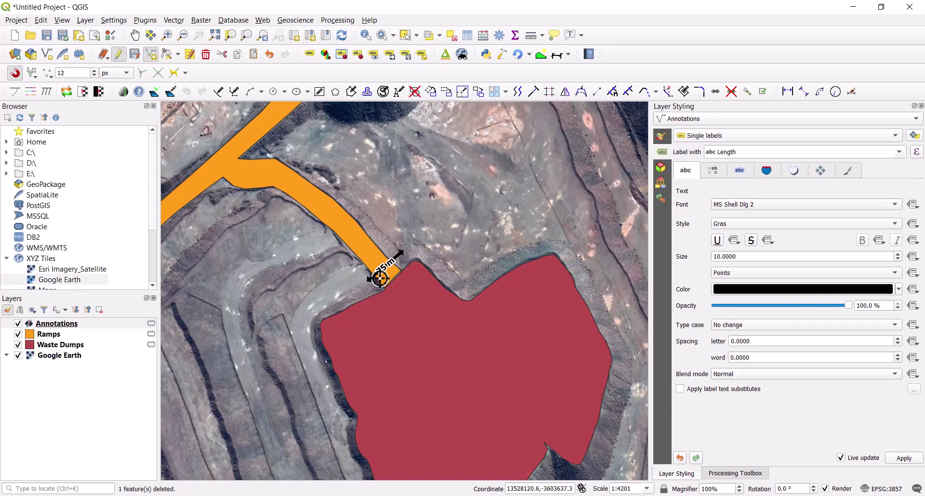
# Draw an annotation line about 138 m long along the upper part of the waste dump's western edge.
pyautogui.moveTo(417, 340); pyautogui.dragTo(410, 295)
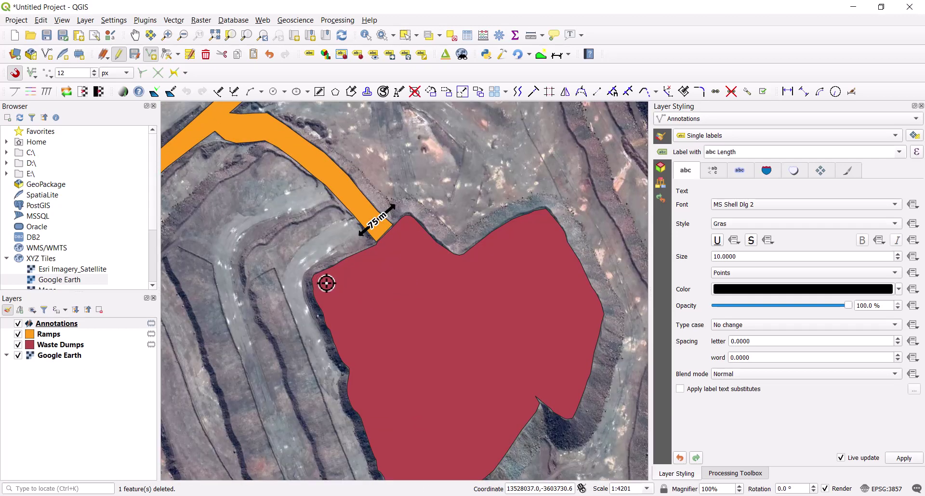
pyautogui.click(327, 284)
pyautogui.click(362, 363)
pyautogui.rightClick(362, 362)
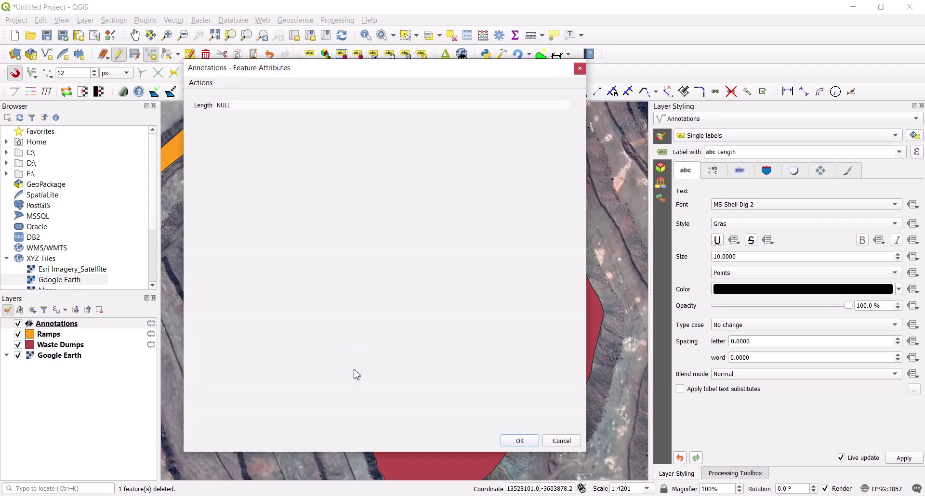
pyautogui.click(514, 441)
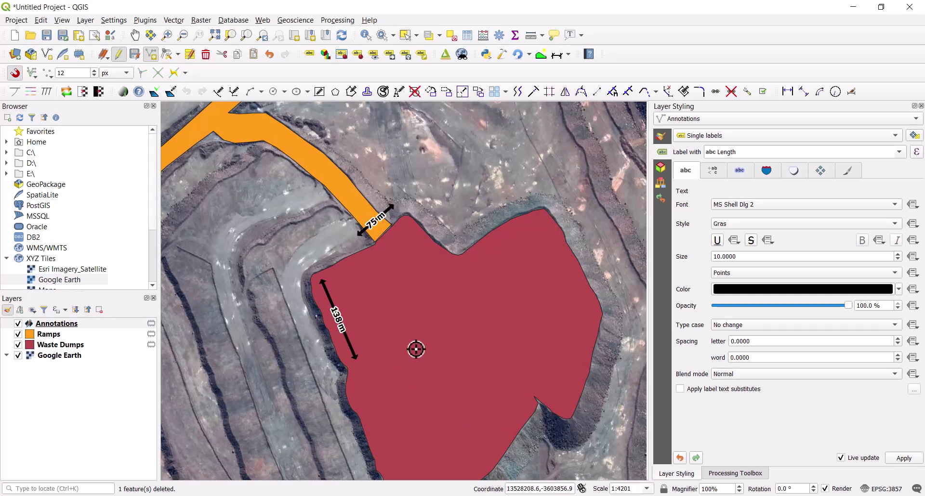
# Draw an annotation line about 88 m long along the waste dump's northern edge, from beside the ramp to the notch.
pyautogui.press('Right')
pyautogui.press('Down')
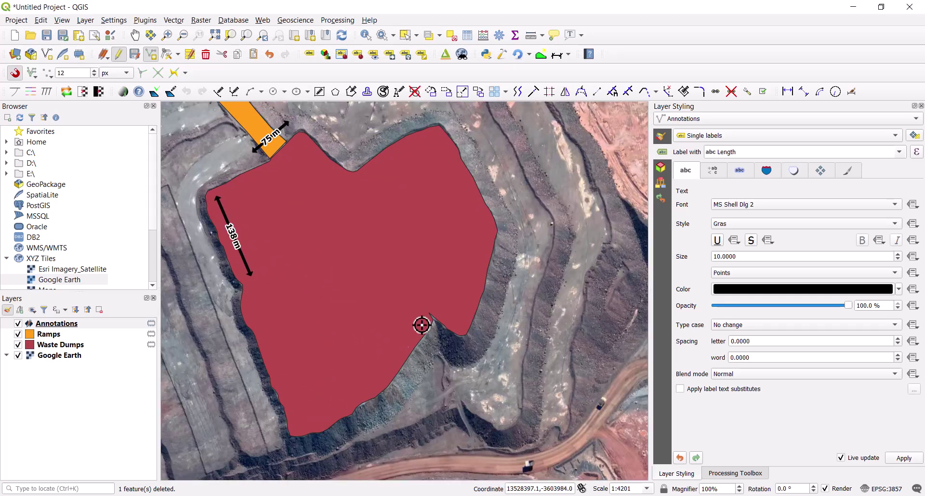
pyautogui.press('Up')
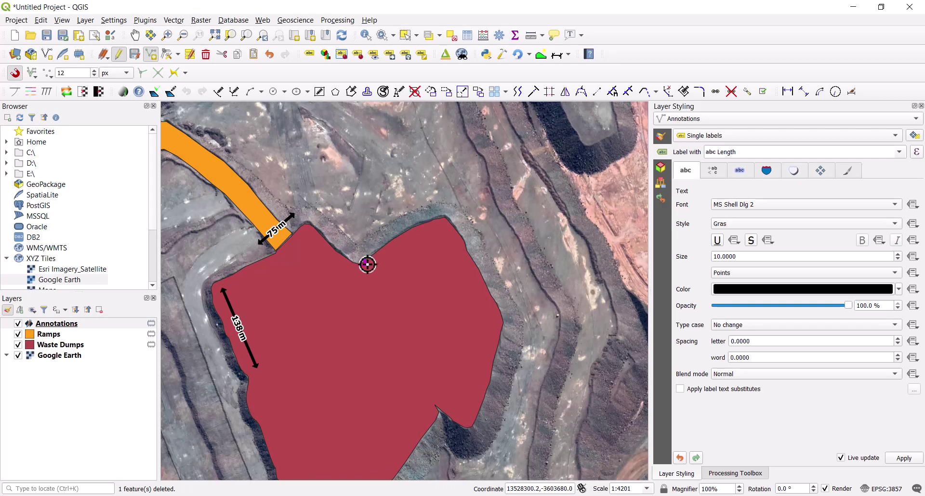
pyautogui.click(362, 260)
pyautogui.rightClick(361, 260)
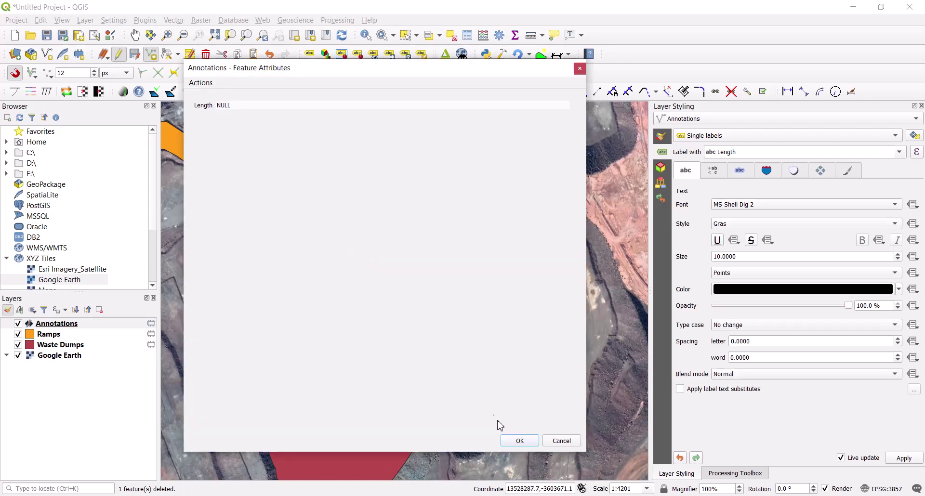
pyautogui.click(515, 440)
# Draw an annotation line about 42 m long across the ramp's upper end beside the circular mound.
pyautogui.scroll(-2, 382, 262)
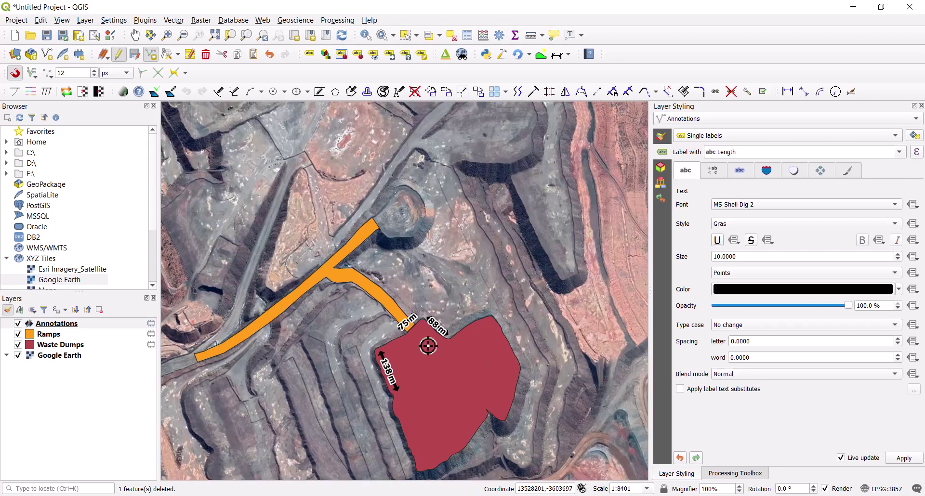
pyautogui.scroll(2, 432, 342)
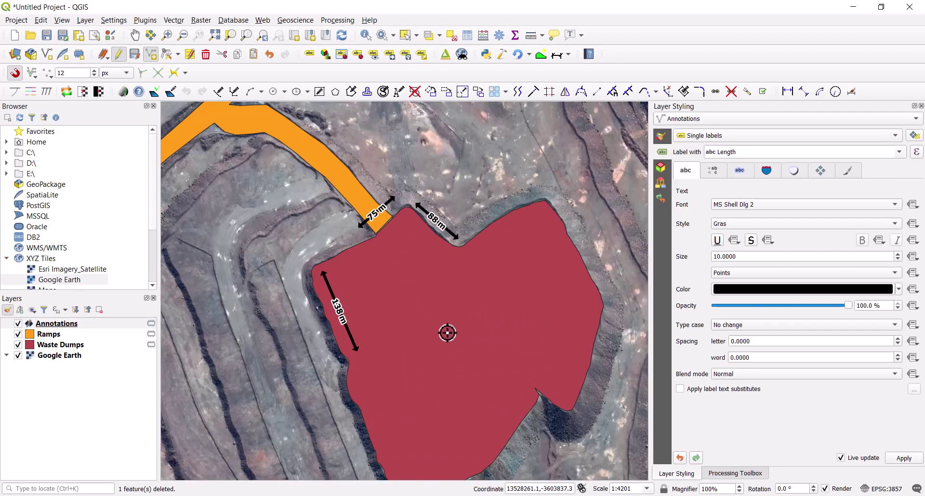
pyautogui.moveTo(448, 332); pyautogui.dragTo(433, 295)
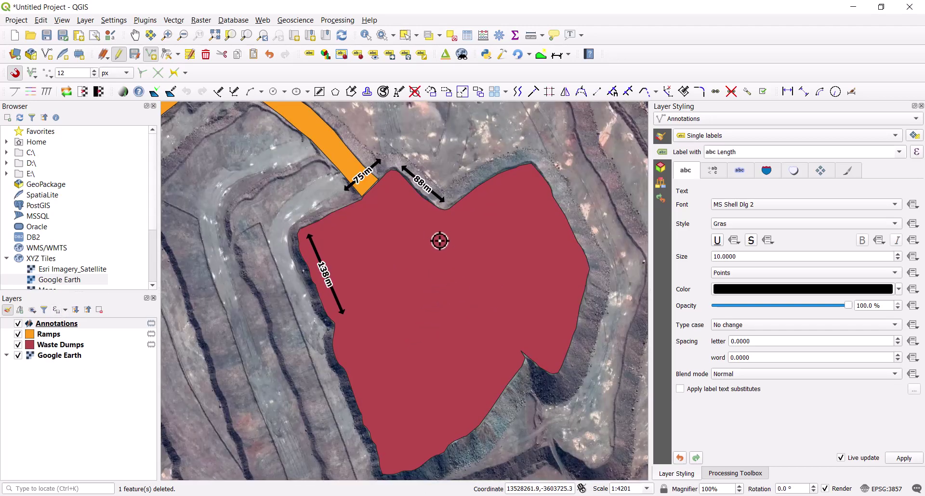
pyautogui.moveTo(257, 206); pyautogui.dragTo(313, 231)
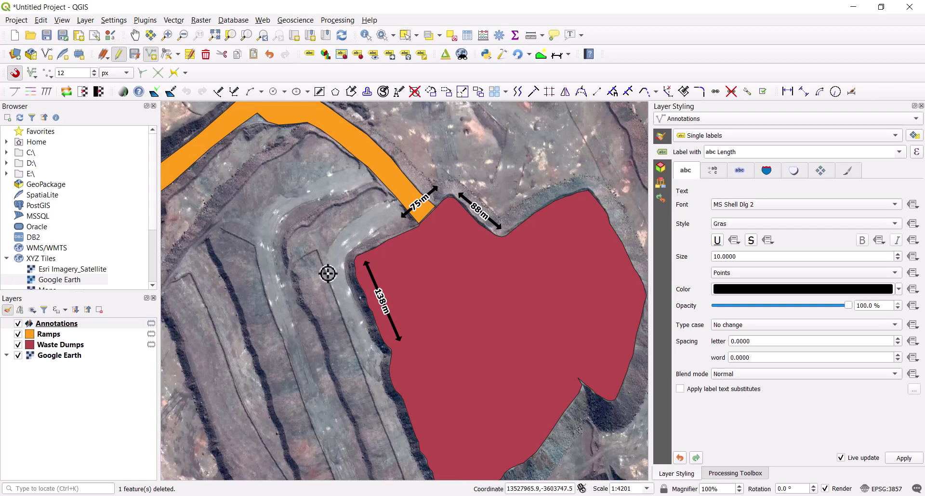
pyautogui.moveTo(442, 314); pyautogui.dragTo(475, 383)
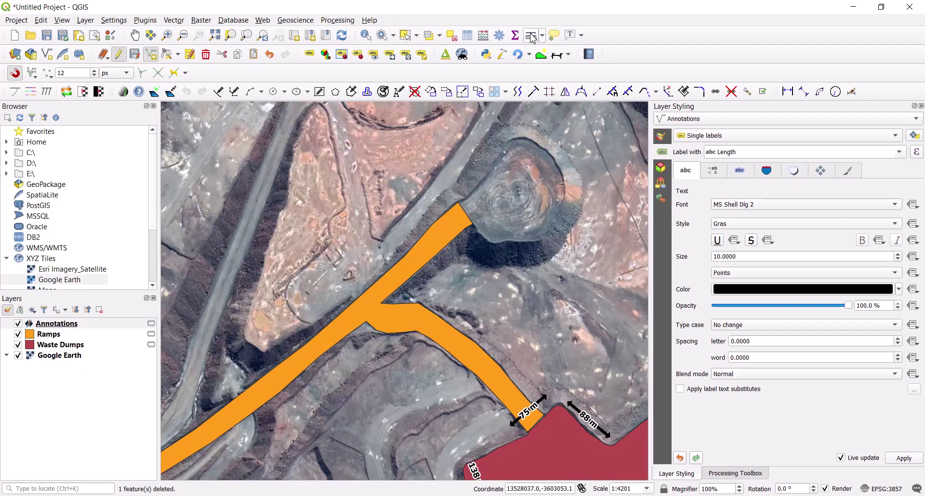
pyautogui.click(533, 37)
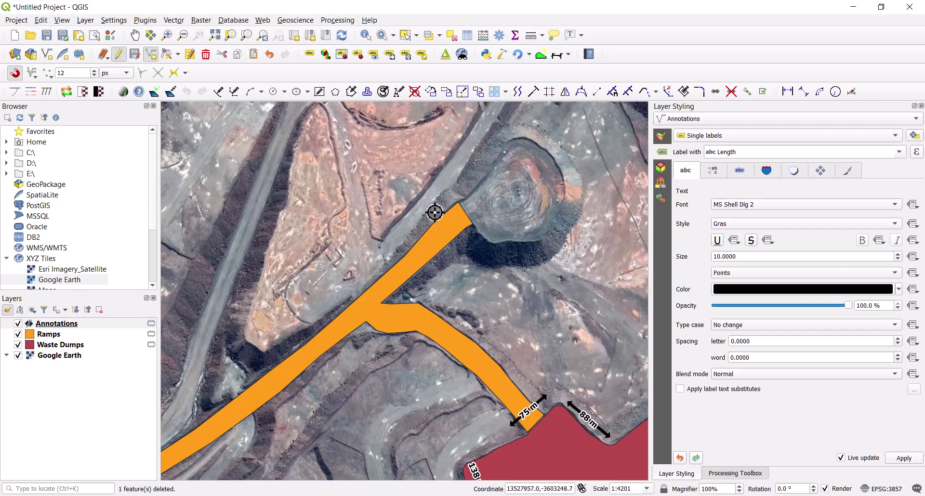
pyautogui.scroll(2, 462, 207)
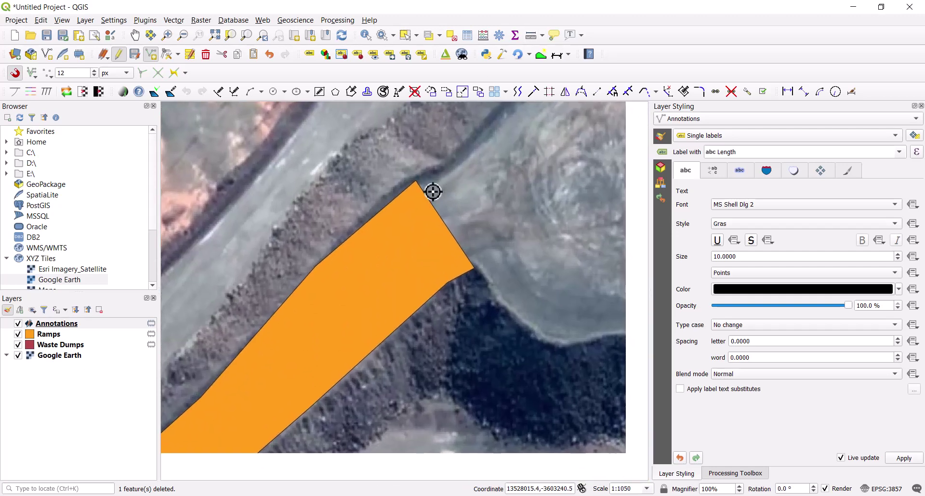
pyautogui.click(478, 271)
pyautogui.rightClick(479, 271)
pyautogui.click(518, 441)
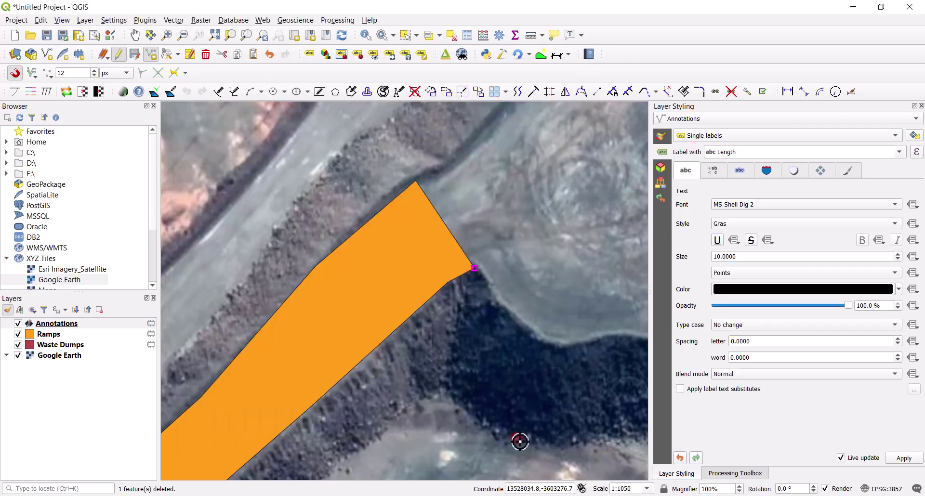
# Examine how the dimension arrows and length labels on the ramps and waste dump display at different map scales.
pyautogui.scroll(-1, 438, 239)
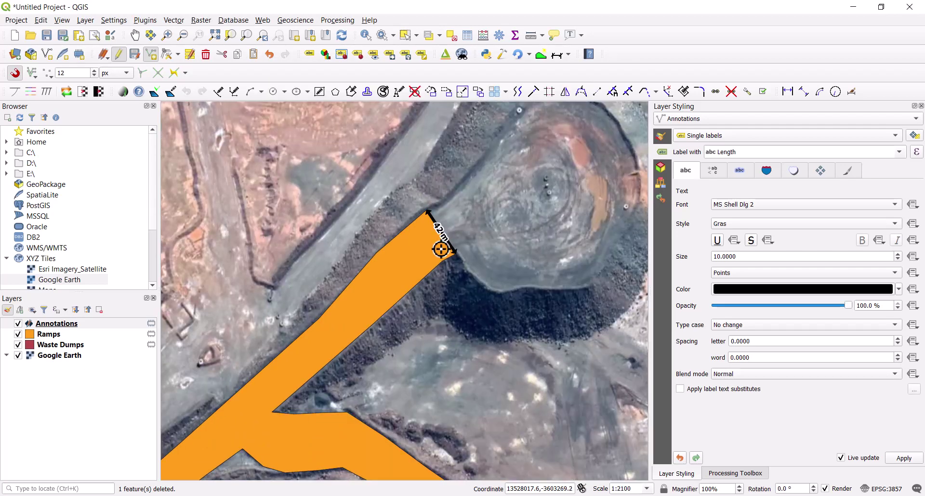
pyautogui.scroll(-1, 435, 305)
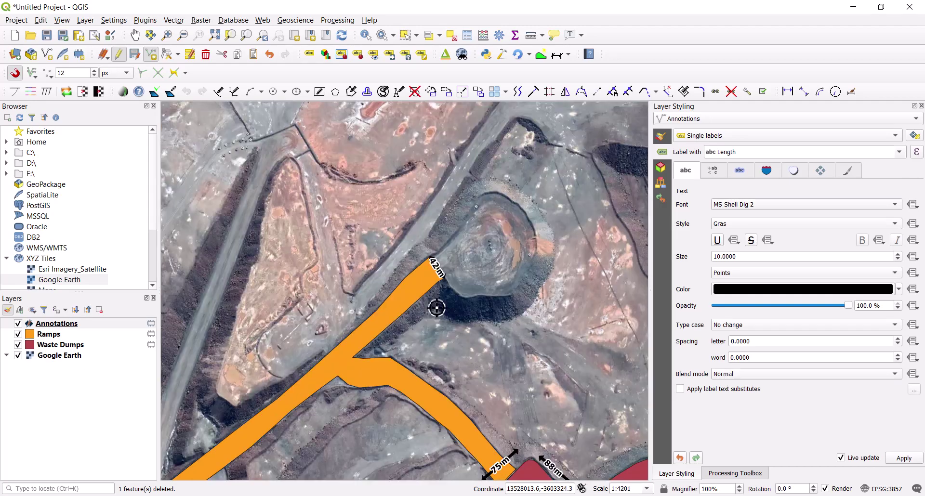
pyautogui.scroll(-1, 421, 296)
pyautogui.scroll(1, 420, 186)
pyautogui.scroll(2, 444, 283)
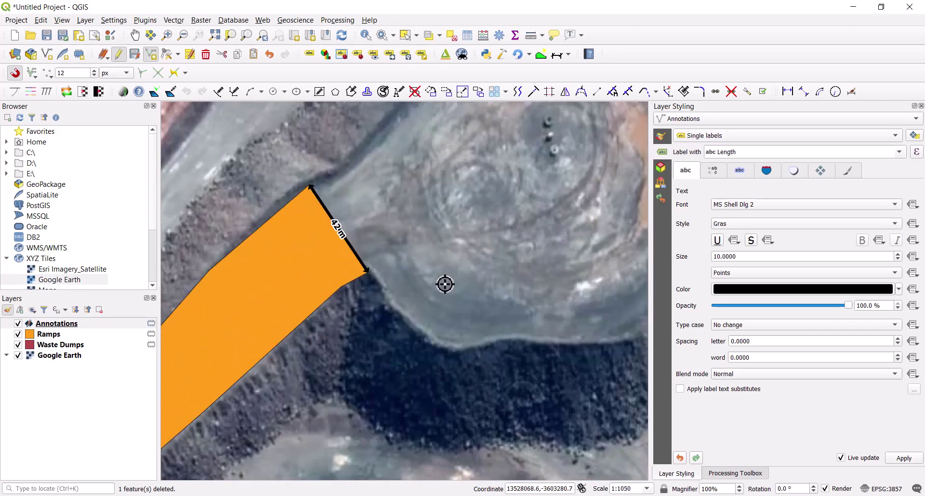
pyautogui.moveTo(444, 283); pyautogui.dragTo(427, 239)
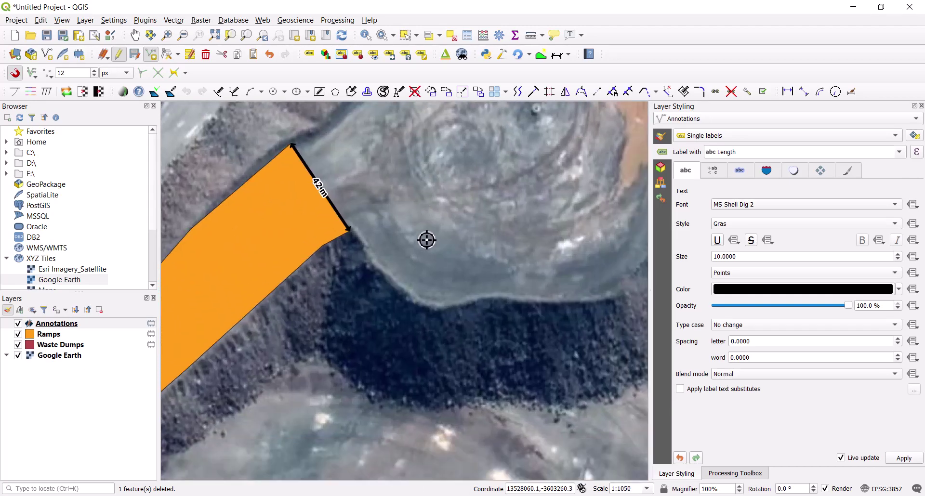
pyautogui.scroll(-1, 427, 239)
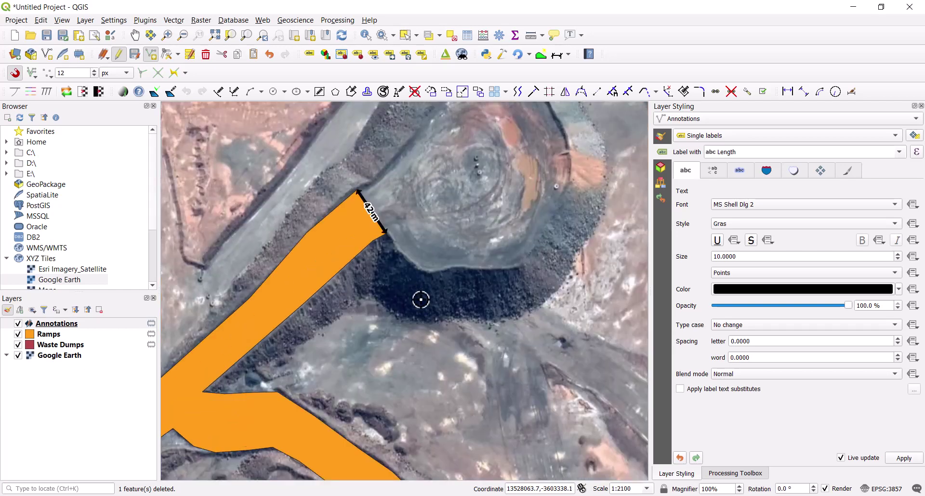
pyautogui.moveTo(422, 300); pyautogui.dragTo(409, 240)
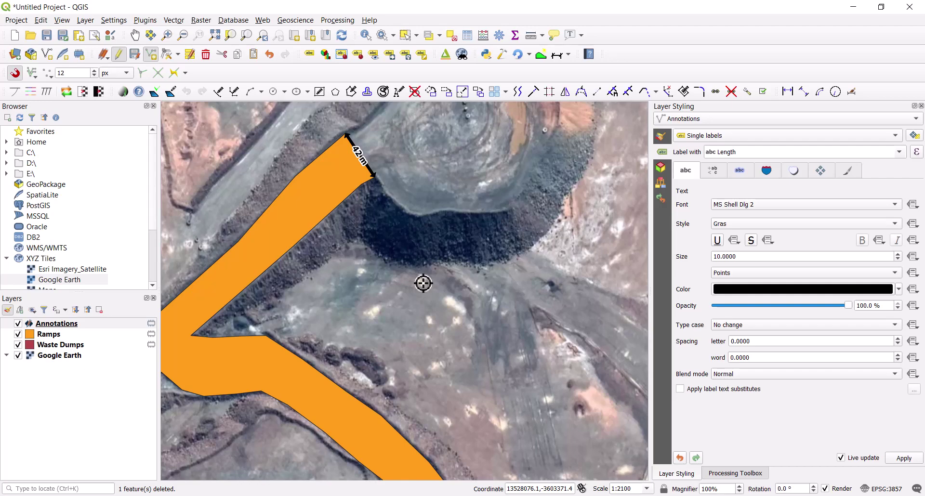
pyautogui.scroll(-1, 423, 283)
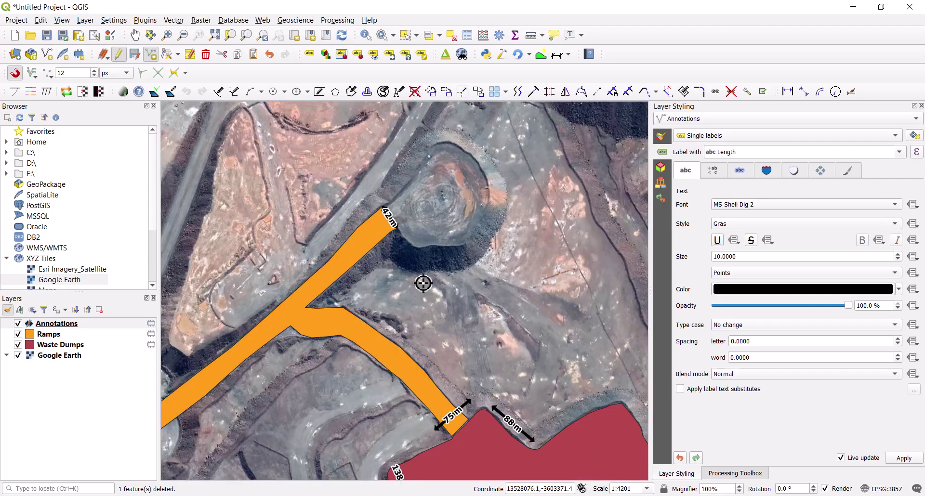
pyautogui.press('Down')
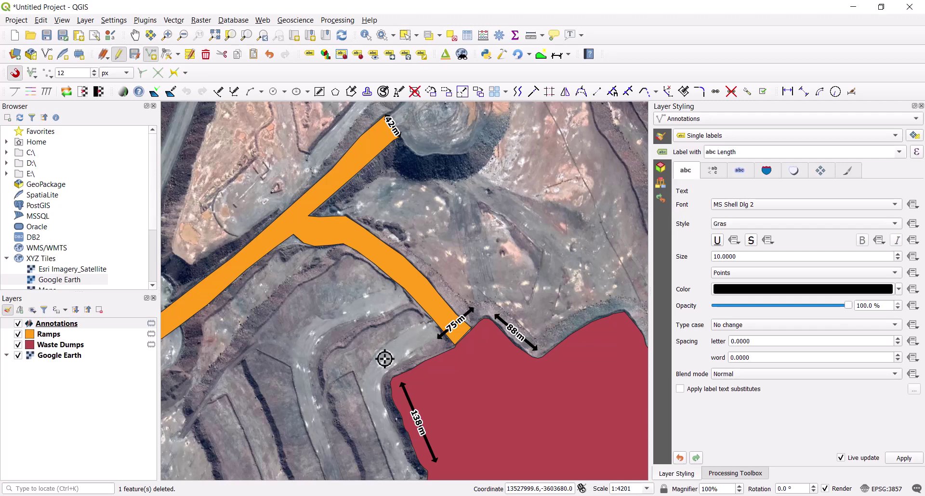
pyautogui.press('Up')
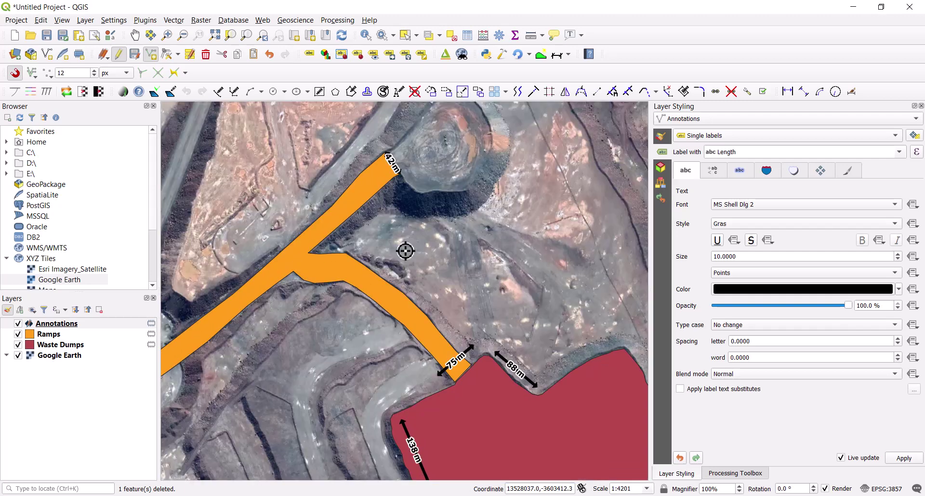
pyautogui.moveTo(406, 251); pyautogui.dragTo(403, 302)
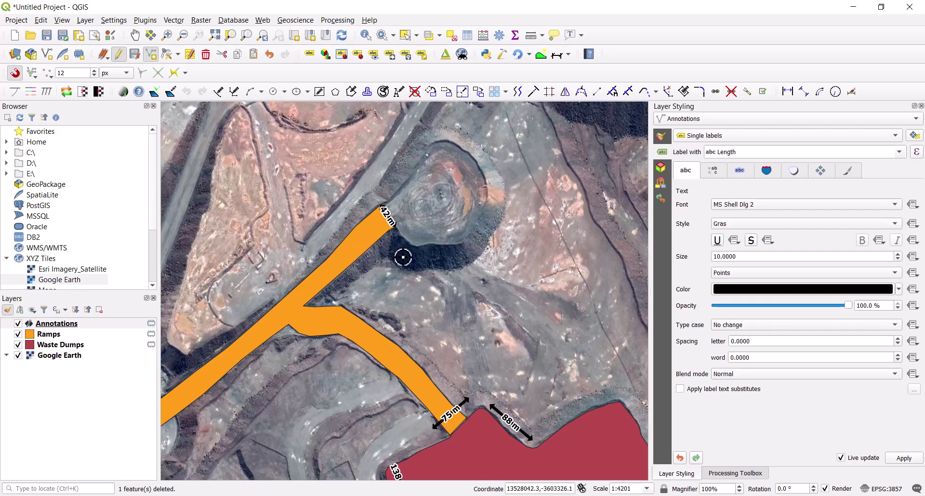
pyautogui.scroll(1, 392, 224)
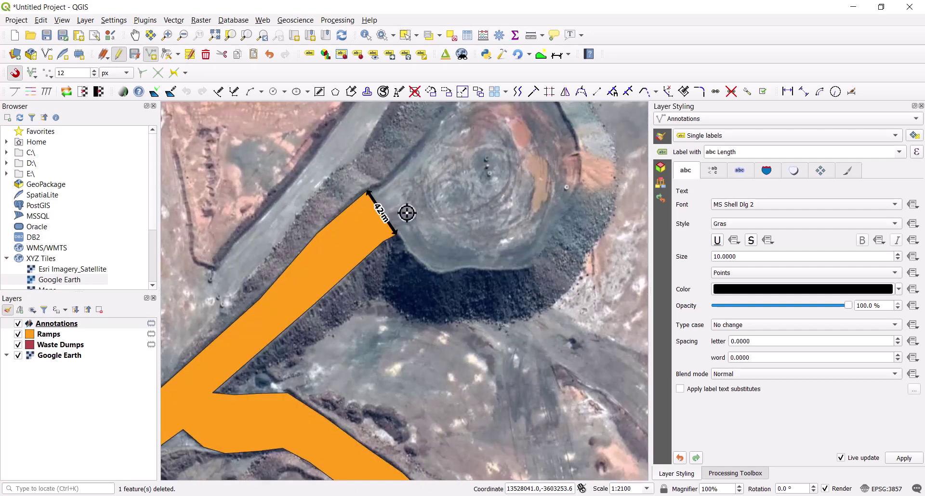